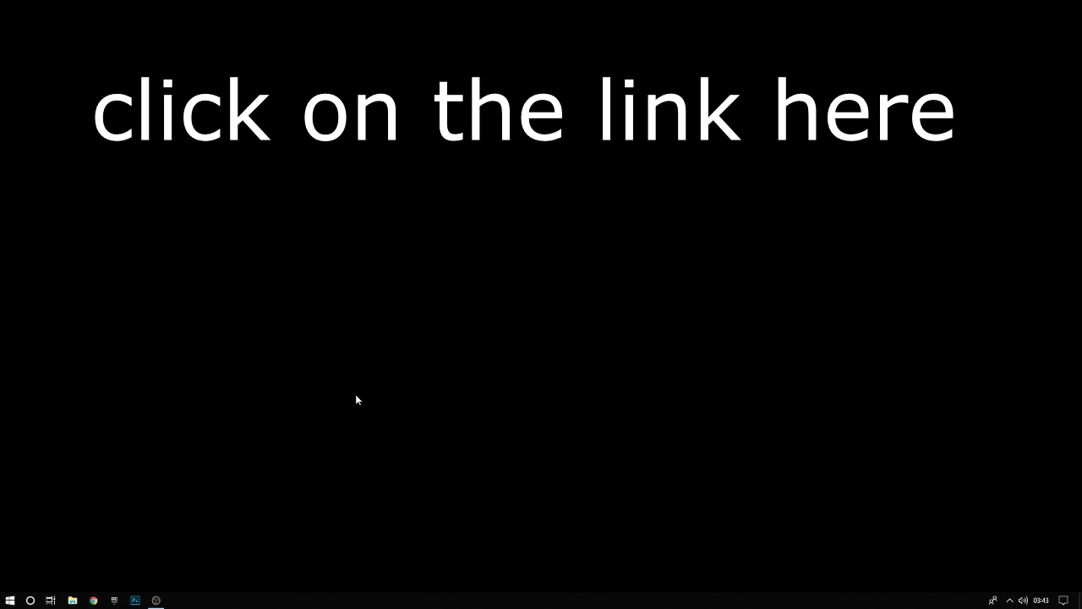
Run %temp% from the Win+R Run dialog to open the user's Temp folder
{"action": "key", "text": "super+r"}
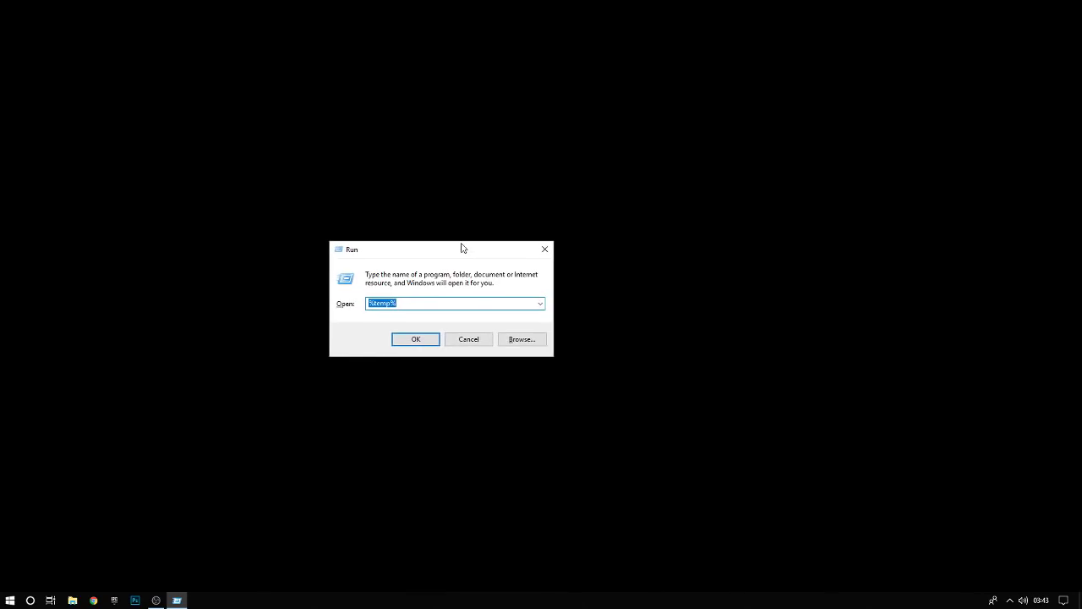
{"action": "left_click", "coordinate": [188, 336]}
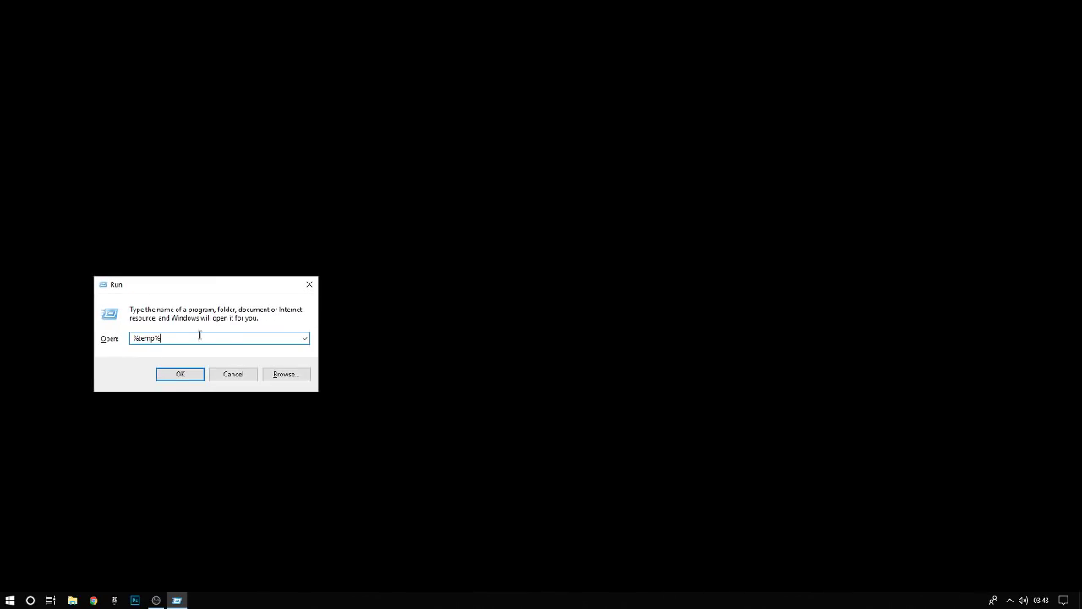
{"action": "left_click_drag", "start_coordinate": [188, 336], "coordinate": [110, 341]}
{"action": "left_click", "coordinate": [168, 341]}
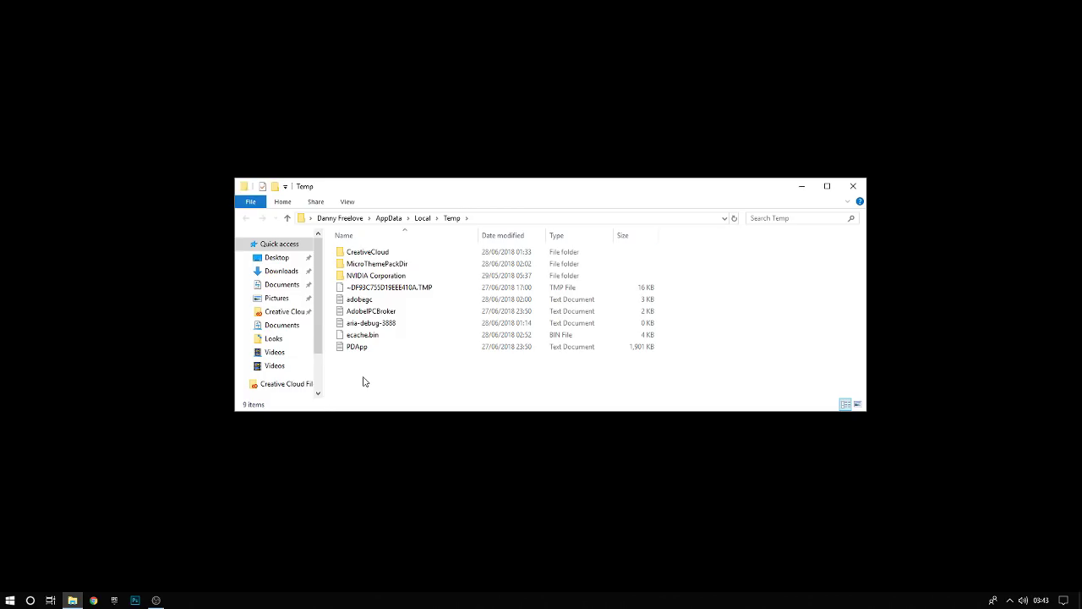
Delete all Temp folder contents, skipping every in-use item, so four items remain
{"action": "key", "text": "ctrl+a"}
{"action": "key", "text": "Delete"}
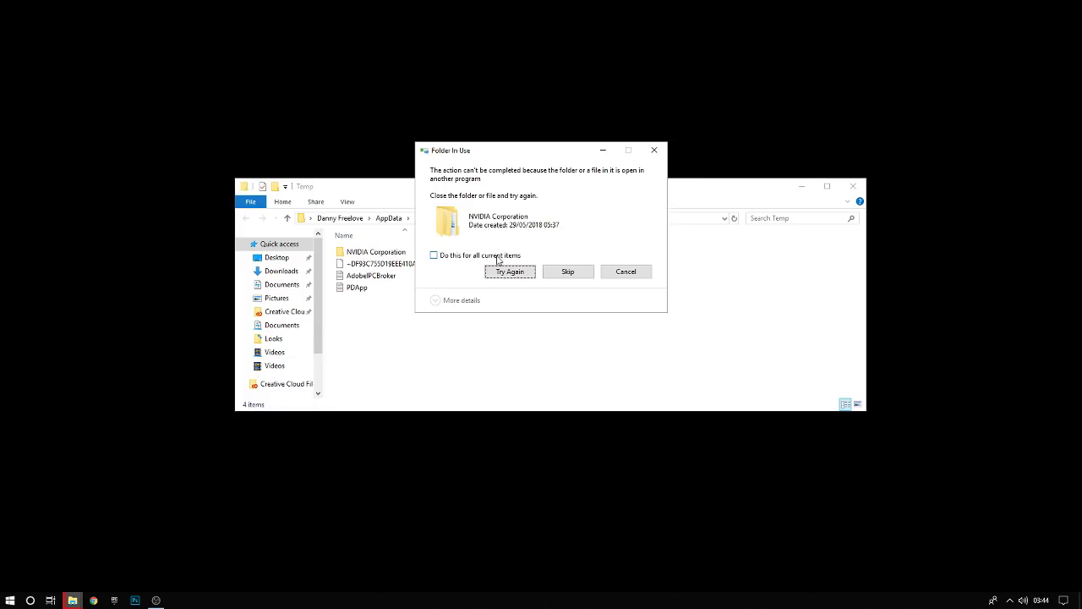
{"action": "left_click", "coordinate": [498, 258]}
{"action": "left_click", "coordinate": [565, 272]}
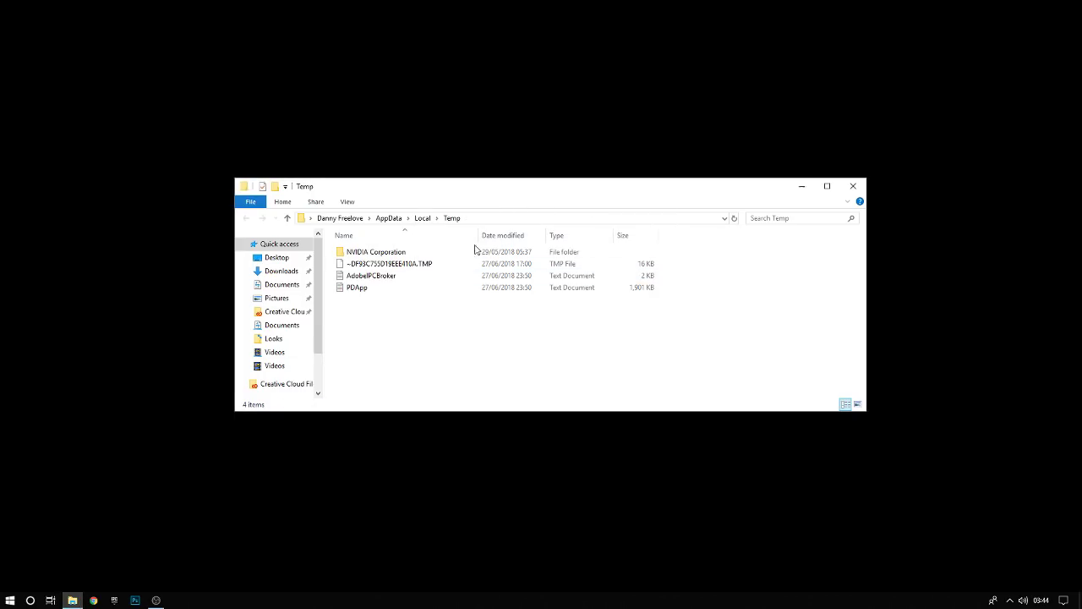
{"action": "left_click_drag", "start_coordinate": [455, 366], "coordinate": [433, 182]}
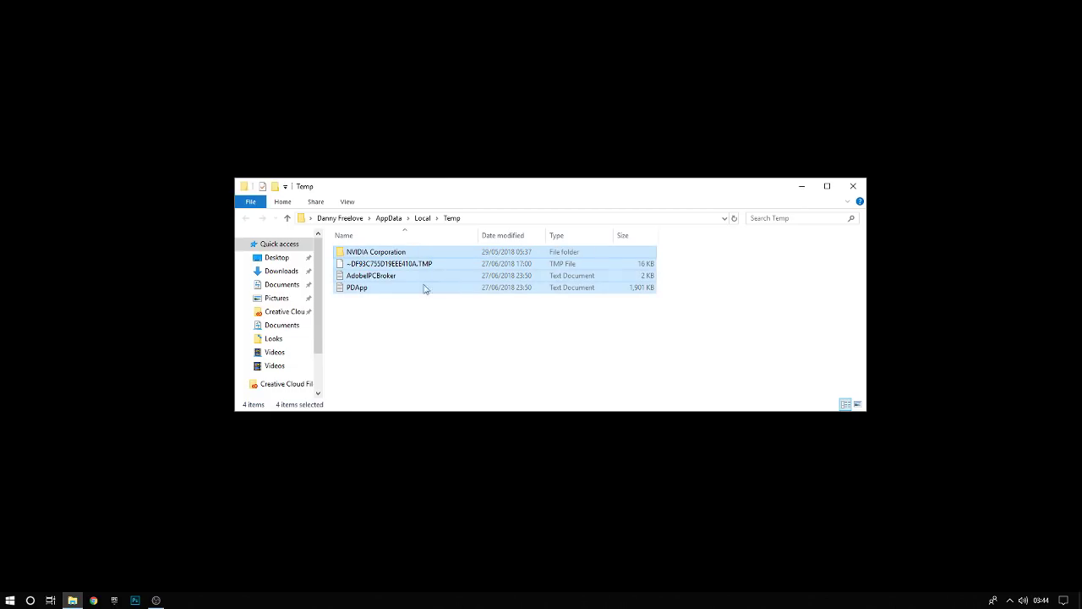
{"action": "left_click", "coordinate": [403, 337]}
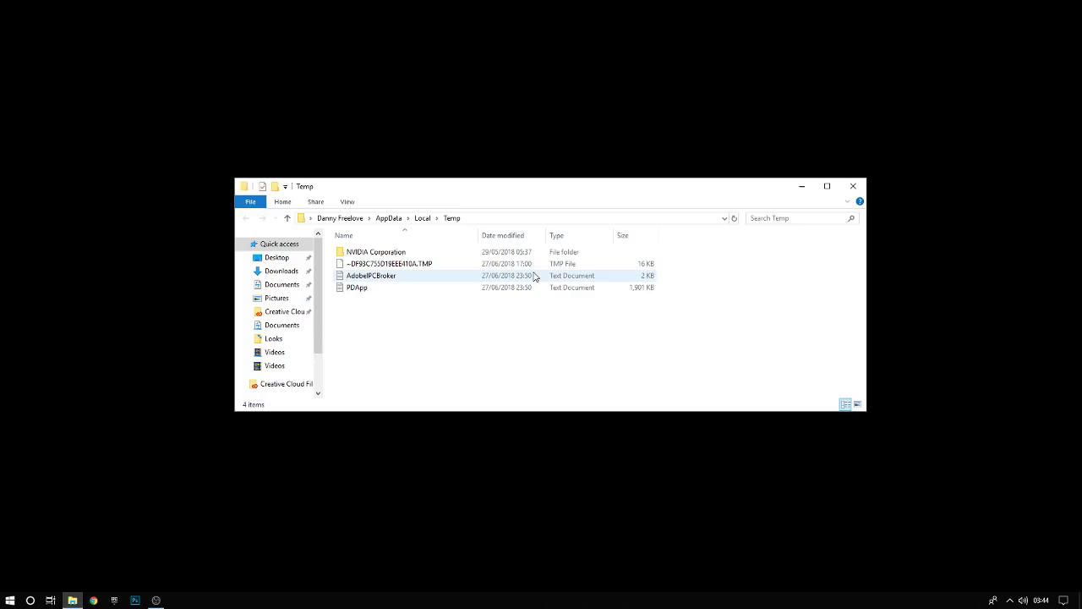
{"action": "left_click_drag", "start_coordinate": [655, 189], "coordinate": [642, 126]}
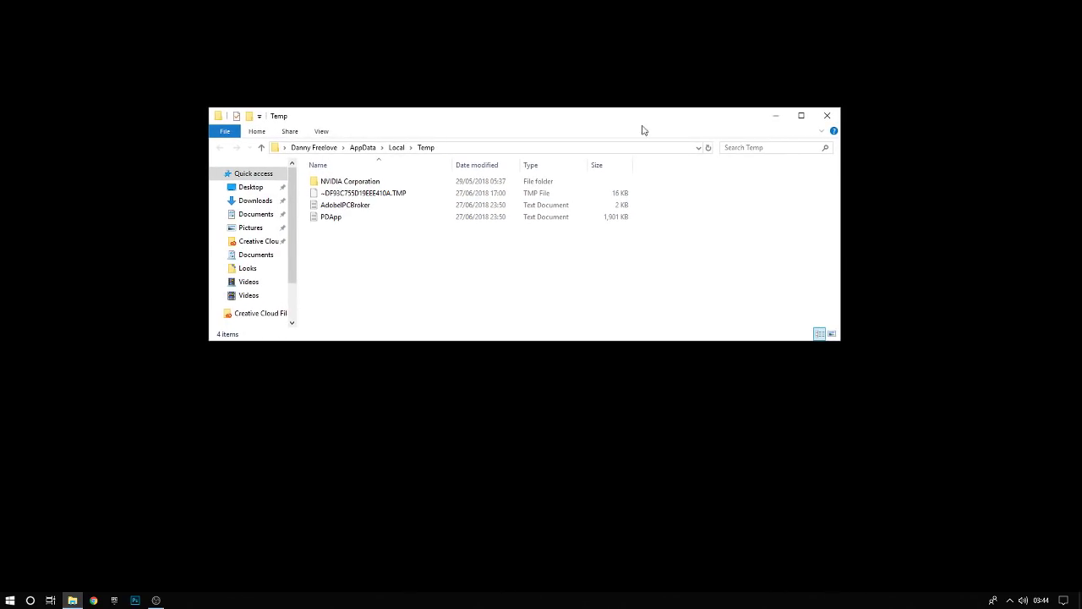
Close the Temp window and open Windows (C:) Properties from This PC in maximized File Explorer
{"action": "left_click", "coordinate": [834, 117]}
{"action": "left_click", "coordinate": [69, 597]}
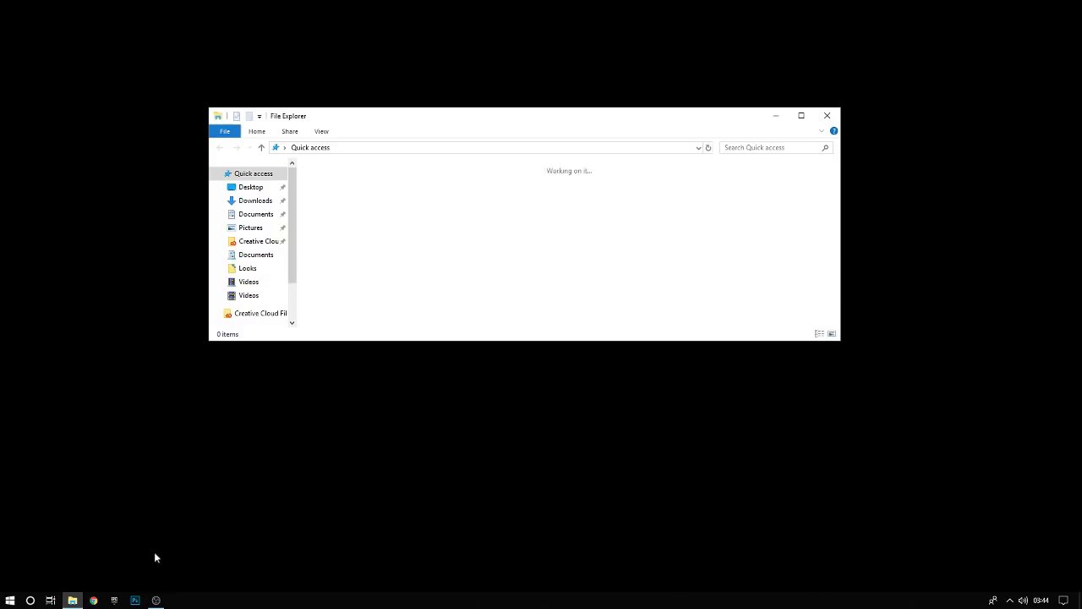
{"action": "key", "text": "super+Up"}
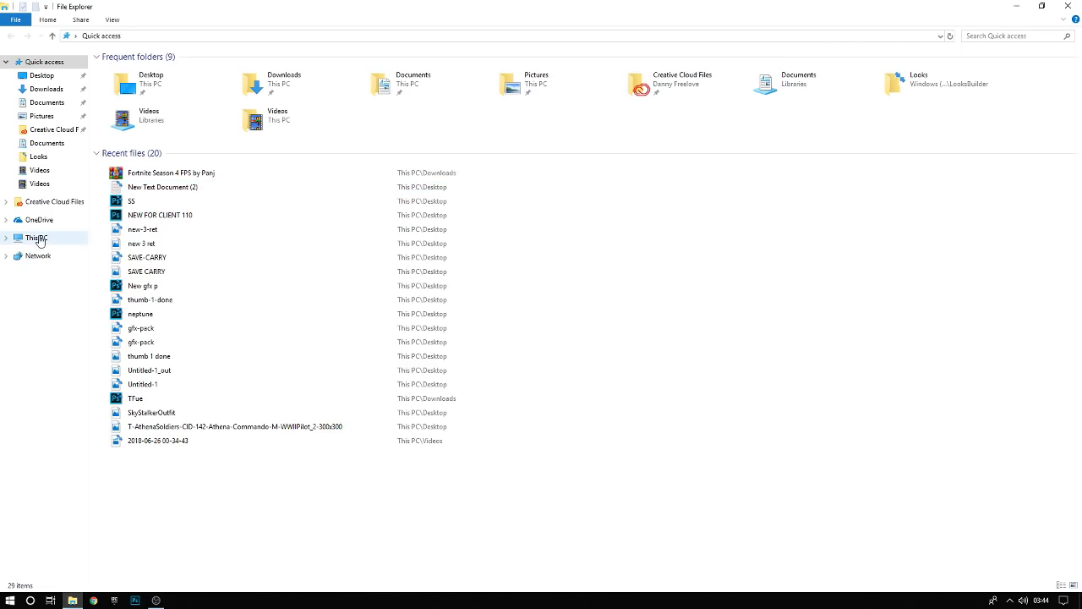
{"action": "left_click", "coordinate": [59, 237]}
{"action": "left_click", "coordinate": [203, 176]}
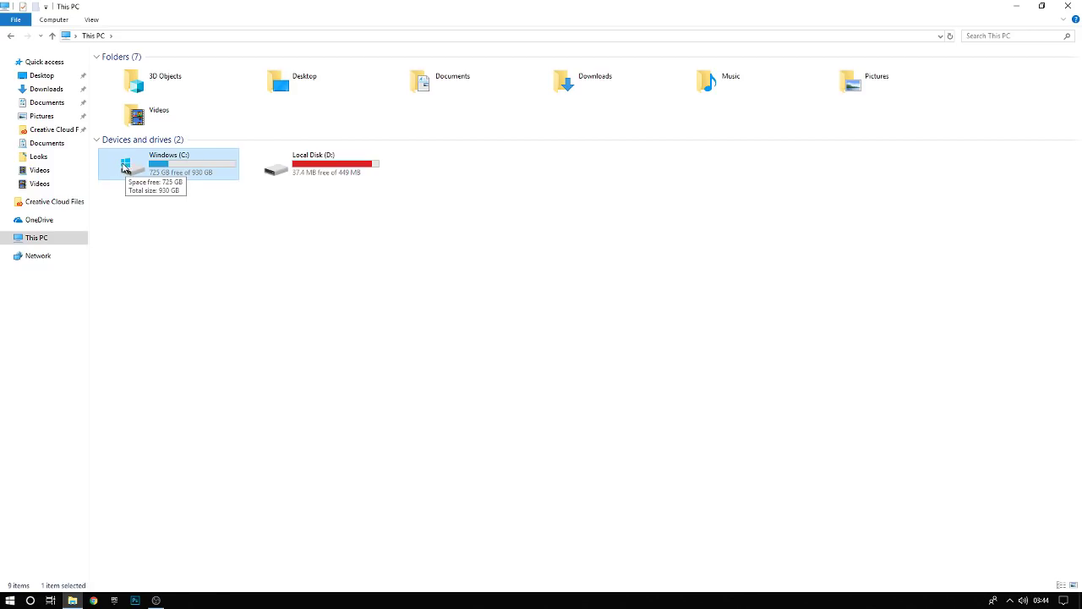
{"action": "right_click", "coordinate": [136, 167]}
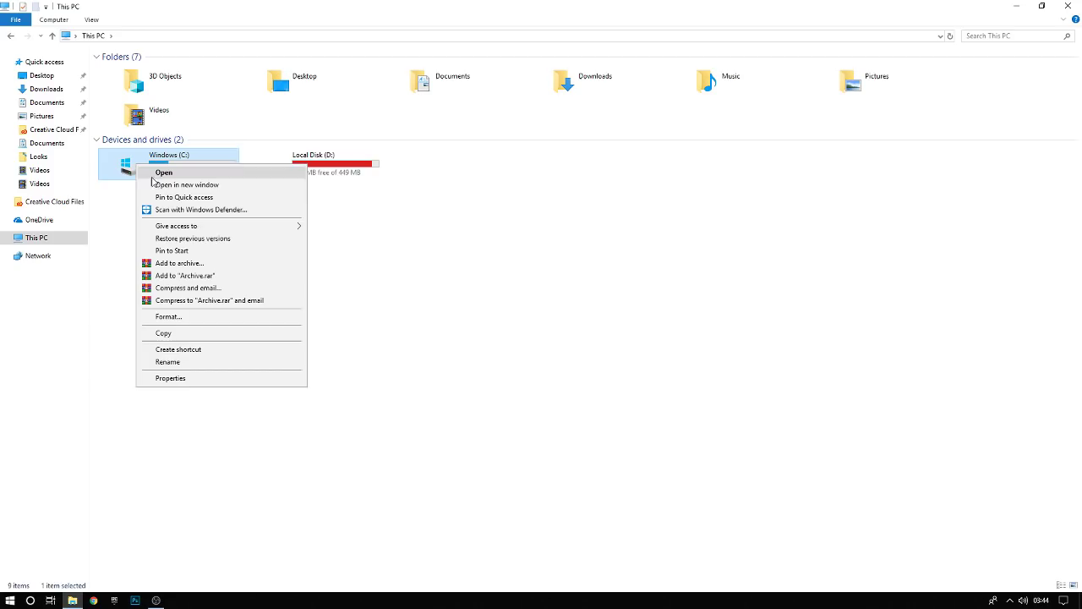
{"action": "left_click", "coordinate": [188, 376]}
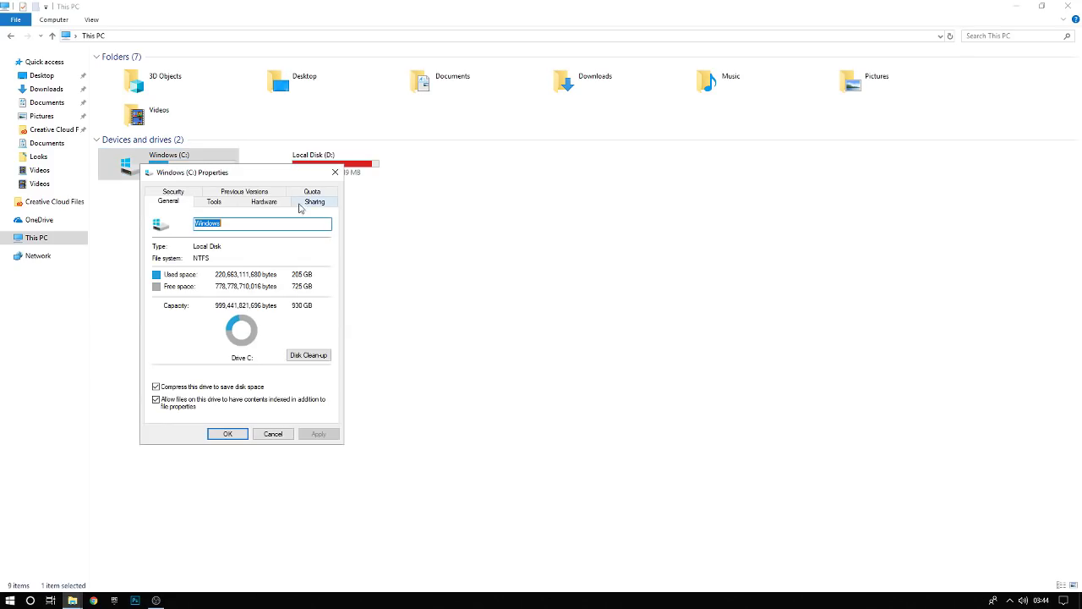
Start Disk Clean-up for C: and tick error reports, Delivery Optimisation Files and Recycle Bin
{"action": "left_click", "coordinate": [306, 356]}
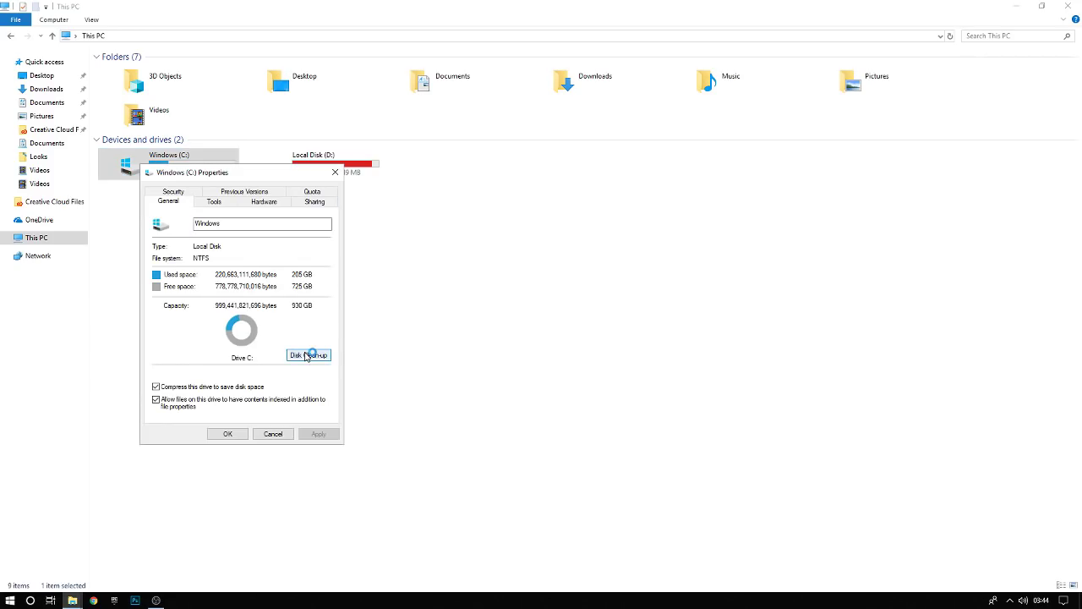
{"action": "left_click_drag", "start_coordinate": [530, 257], "coordinate": [428, 223]}
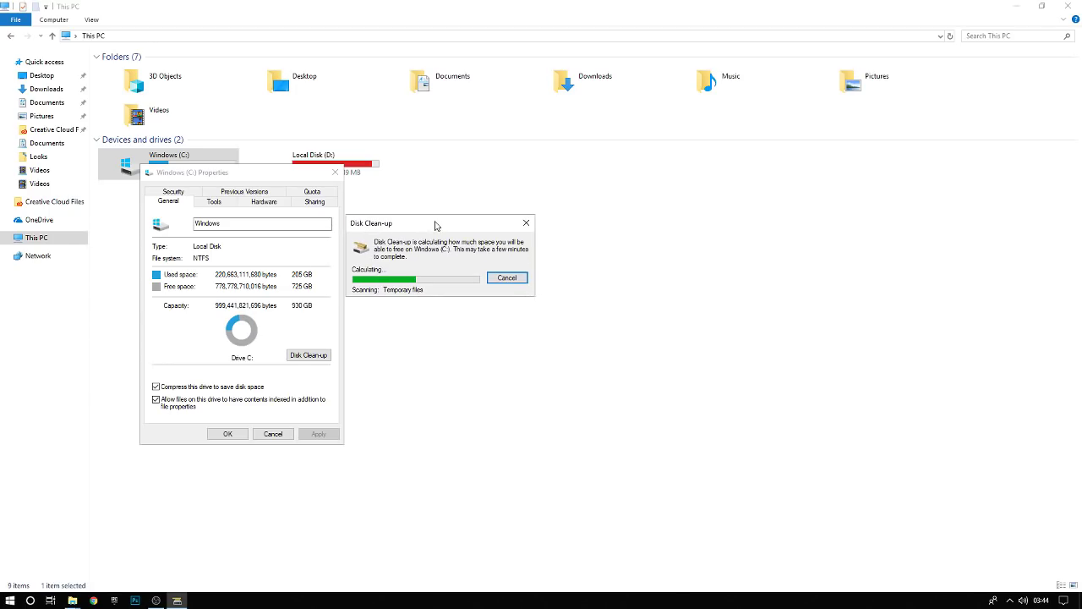
{"action": "left_click_drag", "start_coordinate": [197, 54], "coordinate": [316, 110]}
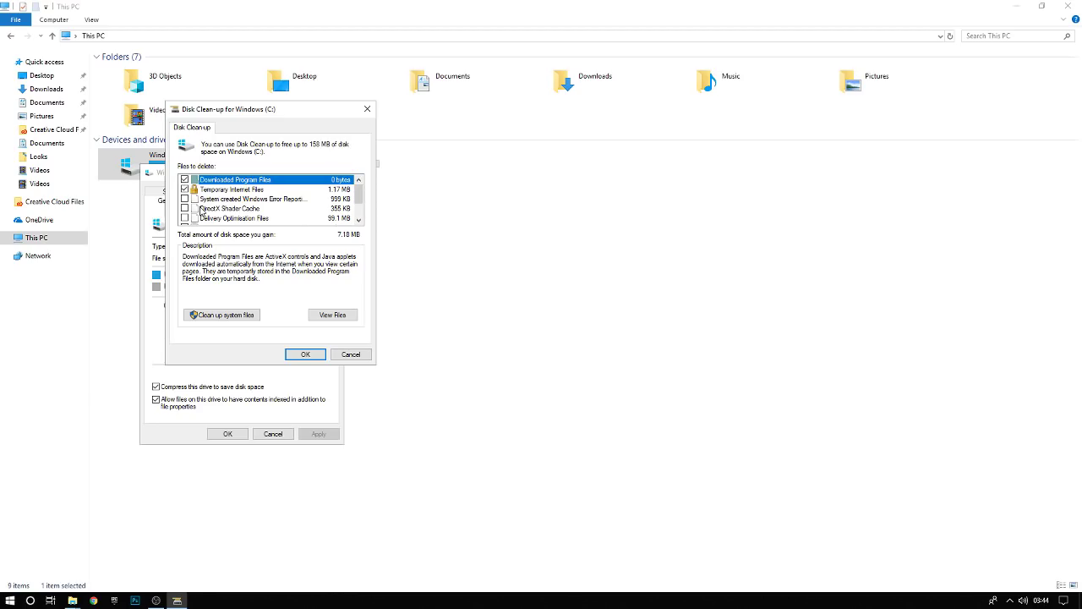
{"action": "left_click", "coordinate": [185, 198]}
{"action": "scroll", "coordinate": [349, 203], "scroll_direction": "down", "scroll_amount": 1}
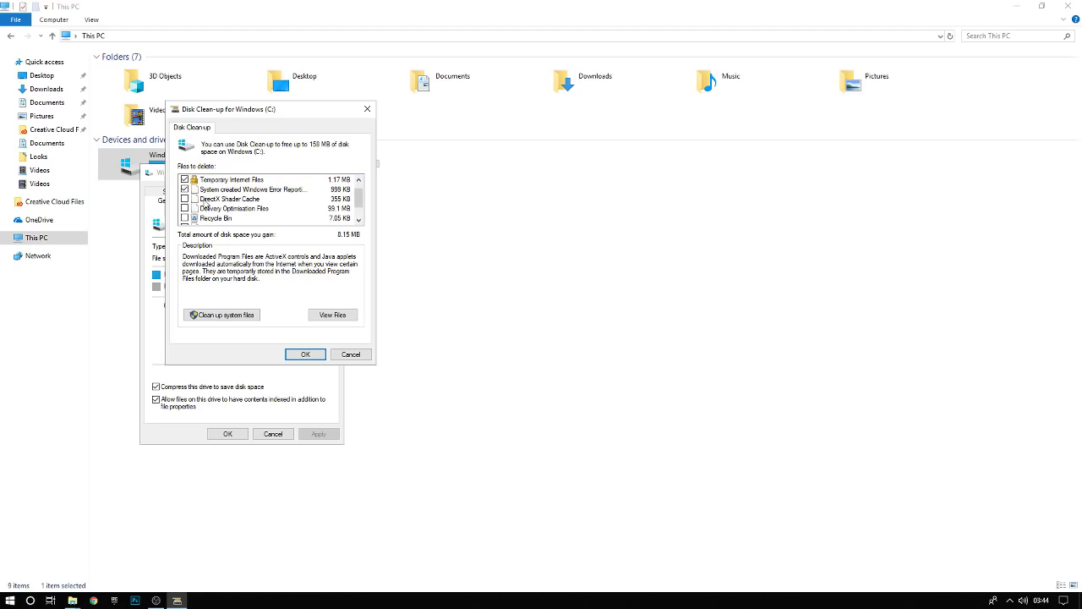
{"action": "left_click", "coordinate": [186, 199]}
{"action": "left_click", "coordinate": [185, 208]}
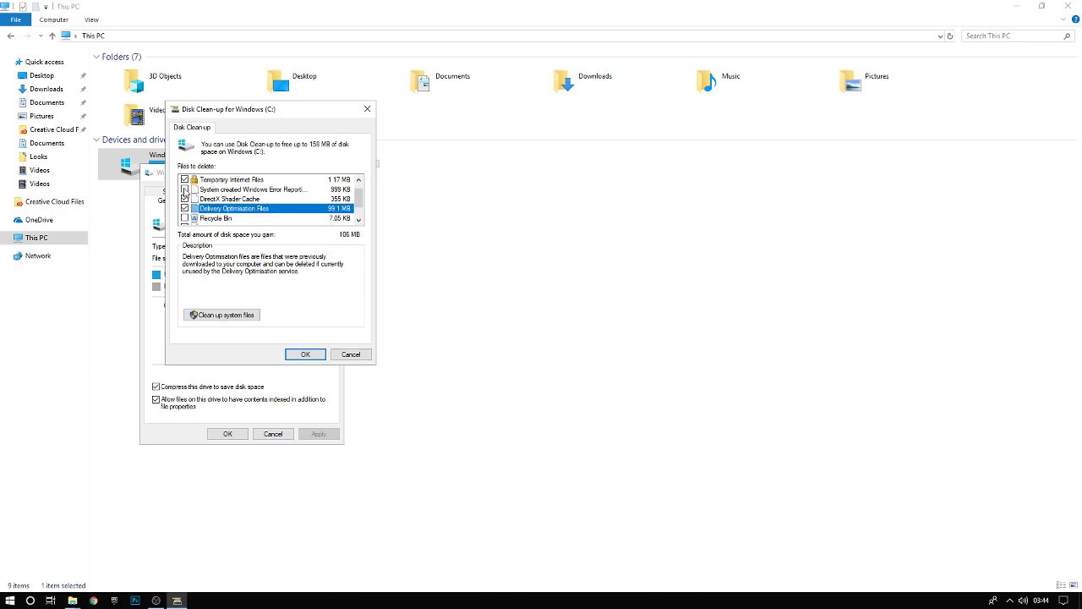
{"action": "left_click", "coordinate": [184, 218]}
Tick Temporary files and rescan drive C: including system files
{"action": "scroll", "coordinate": [184, 218], "scroll_direction": "down", "scroll_amount": 2}
{"action": "left_click", "coordinate": [184, 209]}
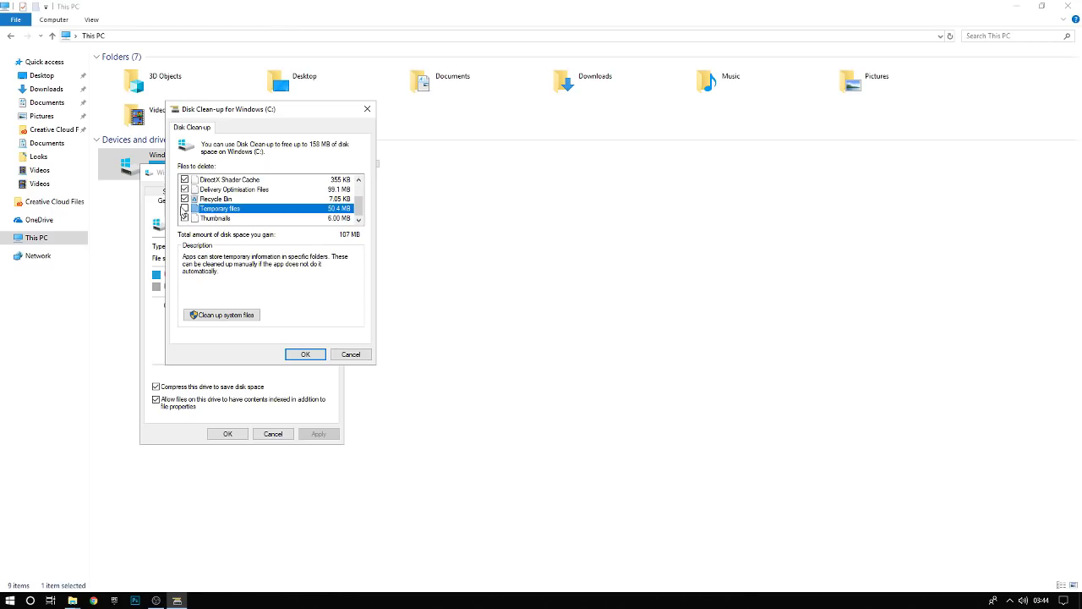
{"action": "left_click", "coordinate": [184, 208]}
{"action": "scroll", "coordinate": [359, 206], "scroll_direction": "up", "scroll_amount": 2}
{"action": "scroll", "coordinate": [358, 206], "scroll_direction": "down", "scroll_amount": 2}
{"action": "left_click", "coordinate": [251, 318]}
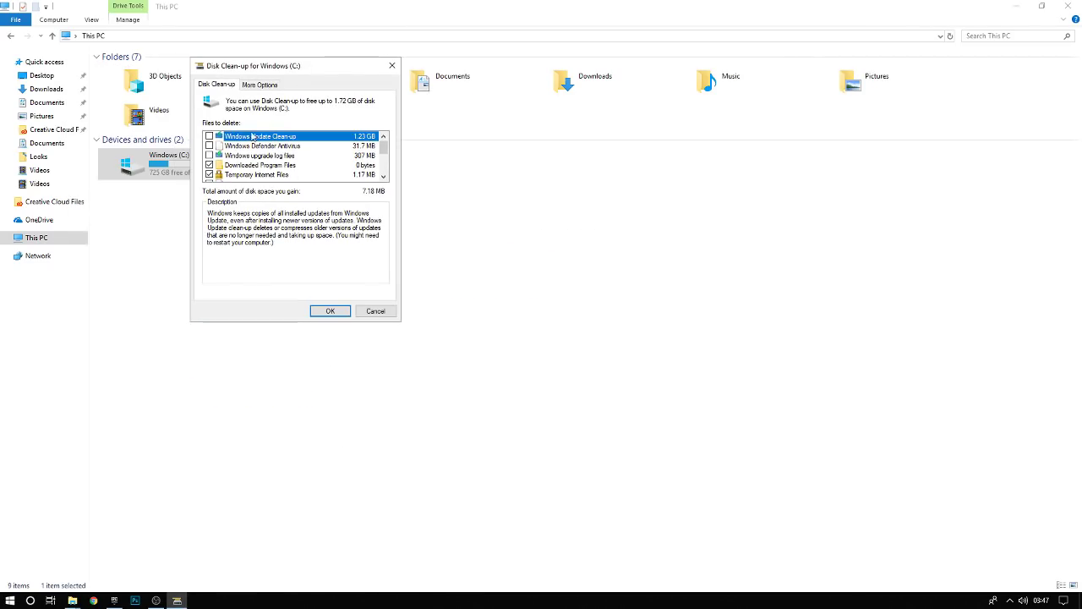
Tick Windows Update Clean-up, Temporary files and Delivery Optimisation Files in Disk Clean-up
{"action": "left_click", "coordinate": [209, 136]}
{"action": "scroll", "coordinate": [212, 156], "scroll_direction": "down", "scroll_amount": 3}
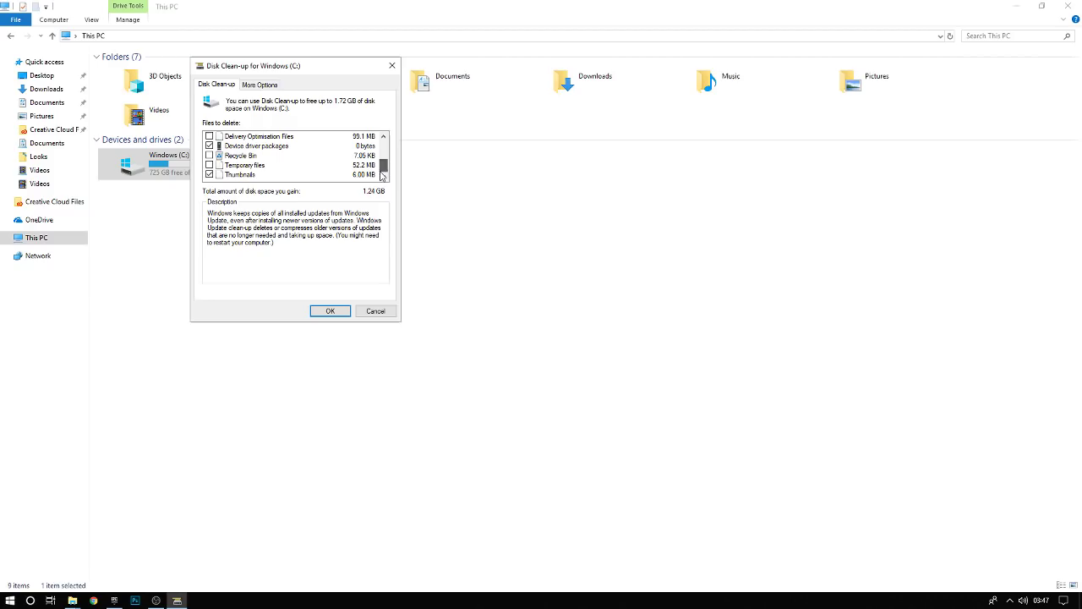
{"action": "left_click", "coordinate": [209, 164]}
{"action": "scroll", "coordinate": [213, 169], "scroll_direction": "up", "scroll_amount": 2}
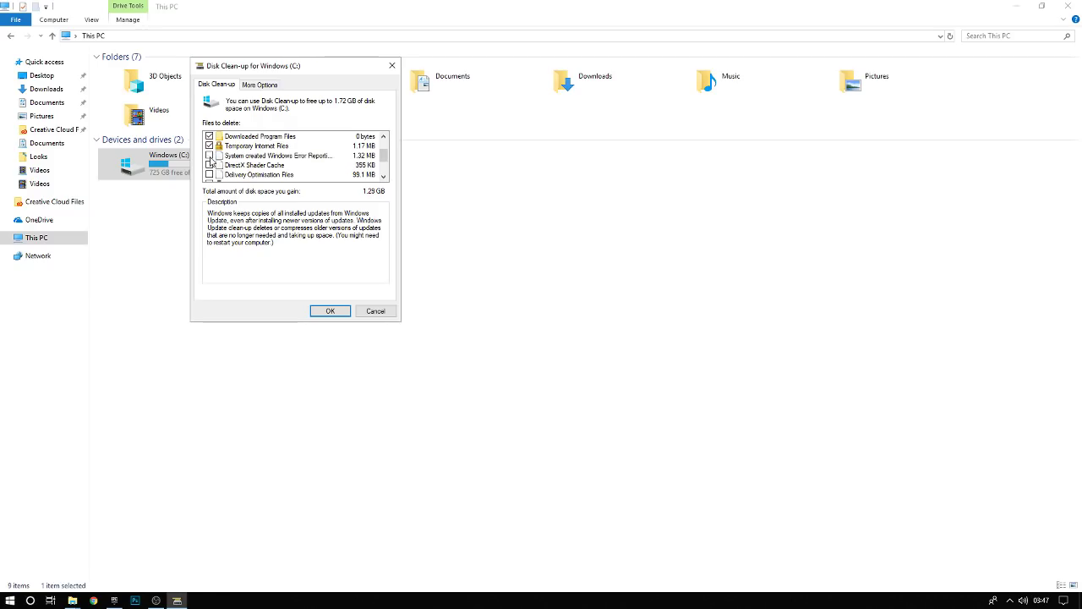
{"action": "left_click", "coordinate": [210, 174]}
{"action": "scroll", "coordinate": [212, 169], "scroll_direction": "up", "scroll_amount": 1}
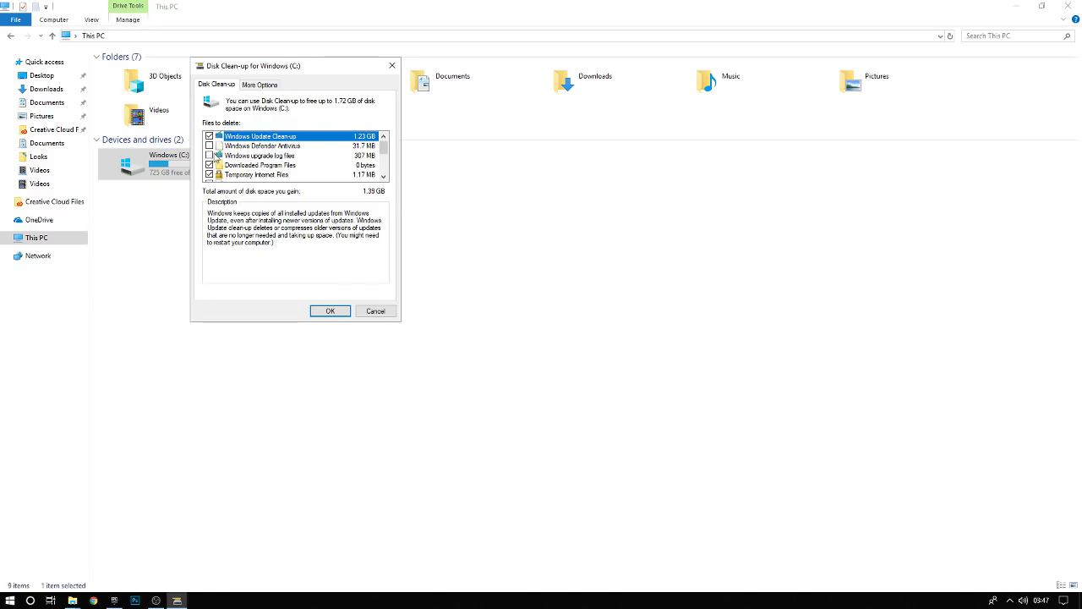
Permanently delete the 1.42 GB of selected files, then switch to the Epic Games Launcher
{"action": "left_click", "coordinate": [330, 312]}
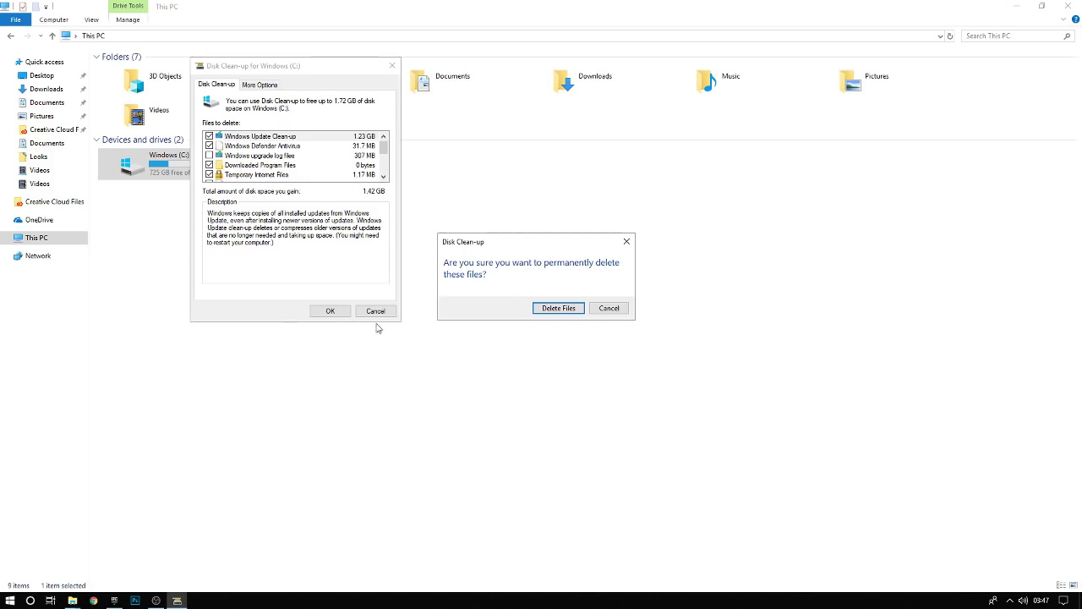
{"action": "left_click", "coordinate": [558, 312]}
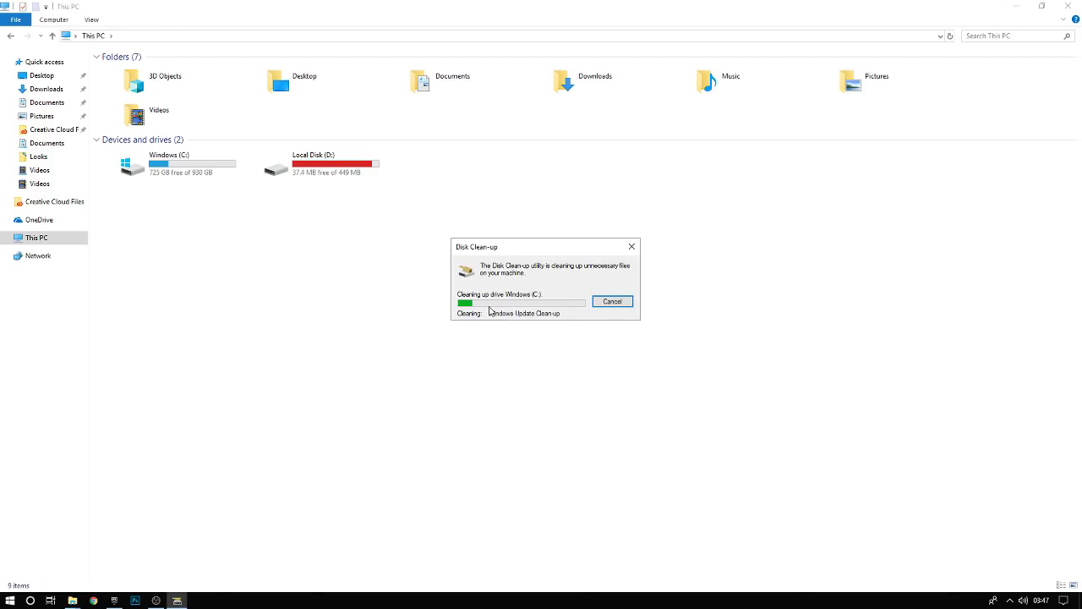
{"action": "left_click_drag", "start_coordinate": [509, 251], "coordinate": [512, 244]}
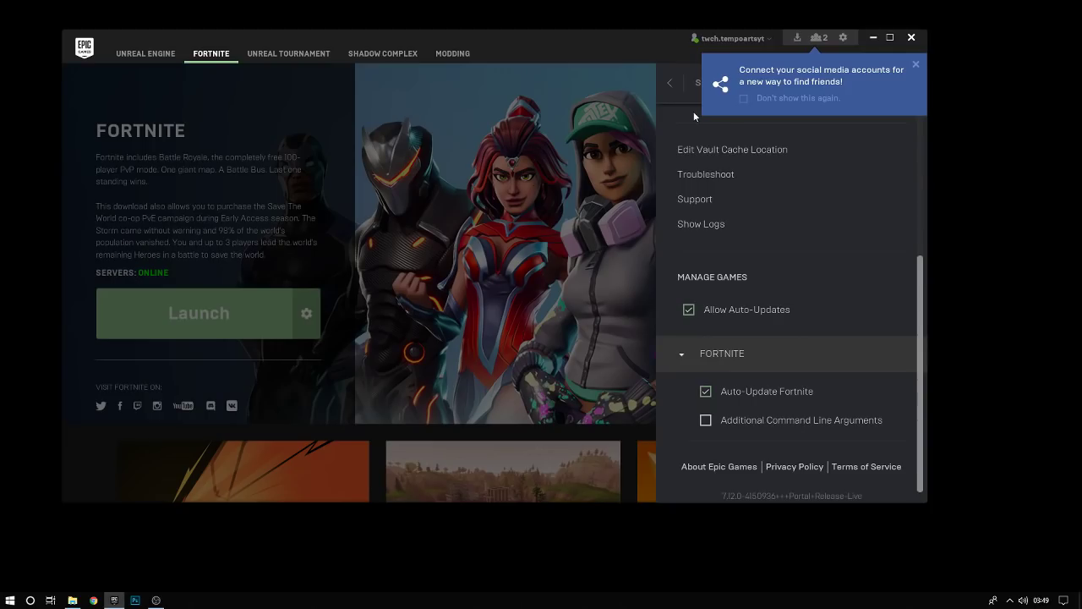
{"action": "left_click", "coordinate": [613, 81]}
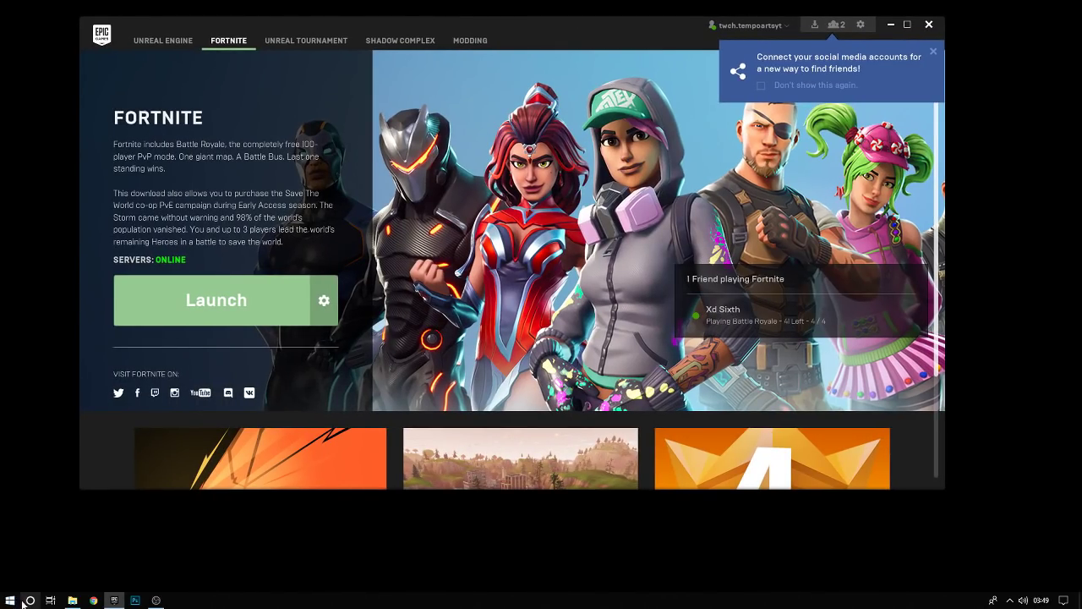
Open the Fortnite settings in Epic Games Launcher and enable Additional Command Line Arguments
{"action": "left_click", "coordinate": [324, 308]}
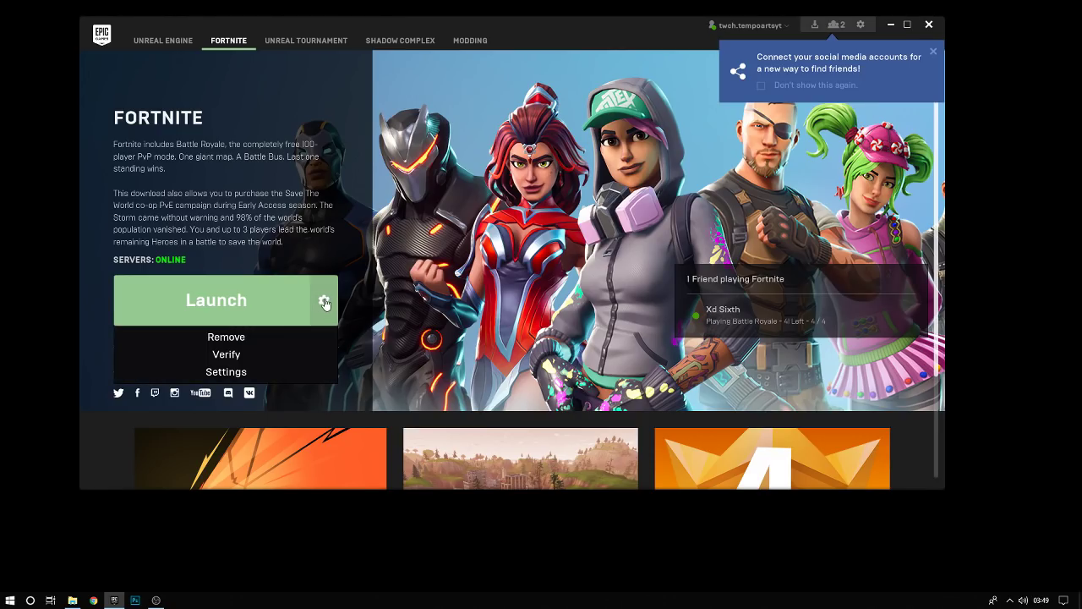
{"action": "left_click", "coordinate": [226, 373]}
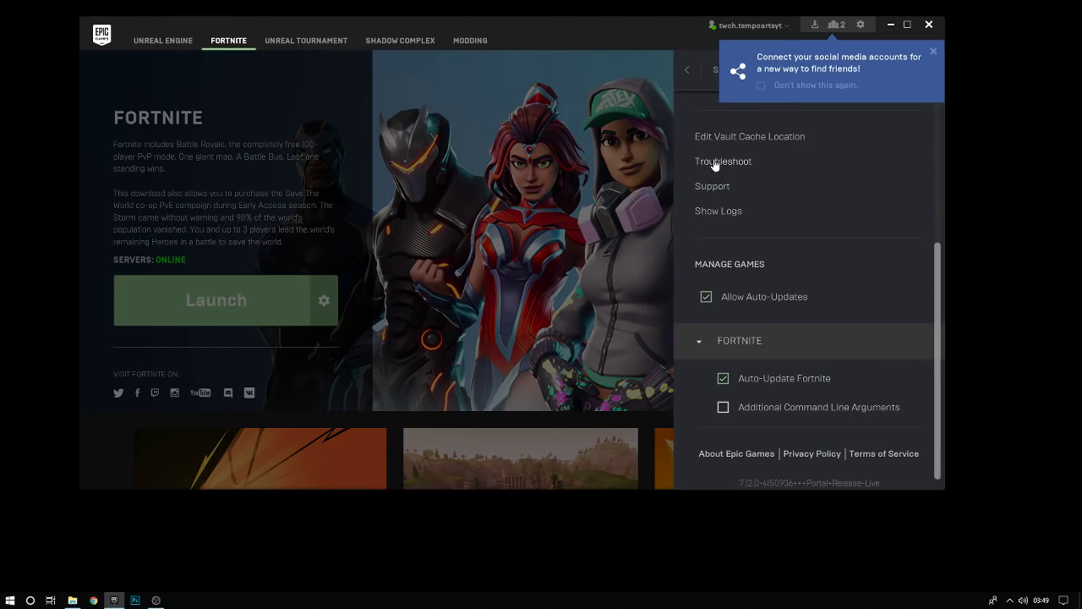
{"action": "left_click", "coordinate": [702, 343]}
{"action": "left_click", "coordinate": [699, 394]}
Paste the launch string starting -high -malloc=system into Fortnite's command line arguments box
{"action": "left_click", "coordinate": [723, 408]}
{"action": "scroll", "coordinate": [732, 410], "scroll_direction": "down", "scroll_amount": 1}
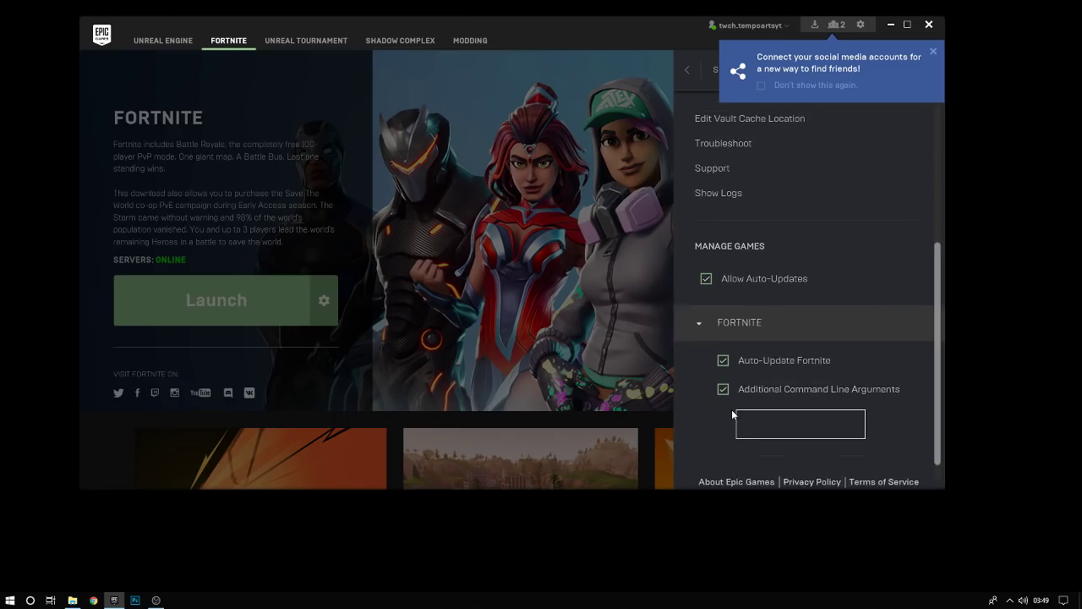
{"action": "right_click", "coordinate": [784, 409]}
{"action": "left_click", "coordinate": [808, 463]}
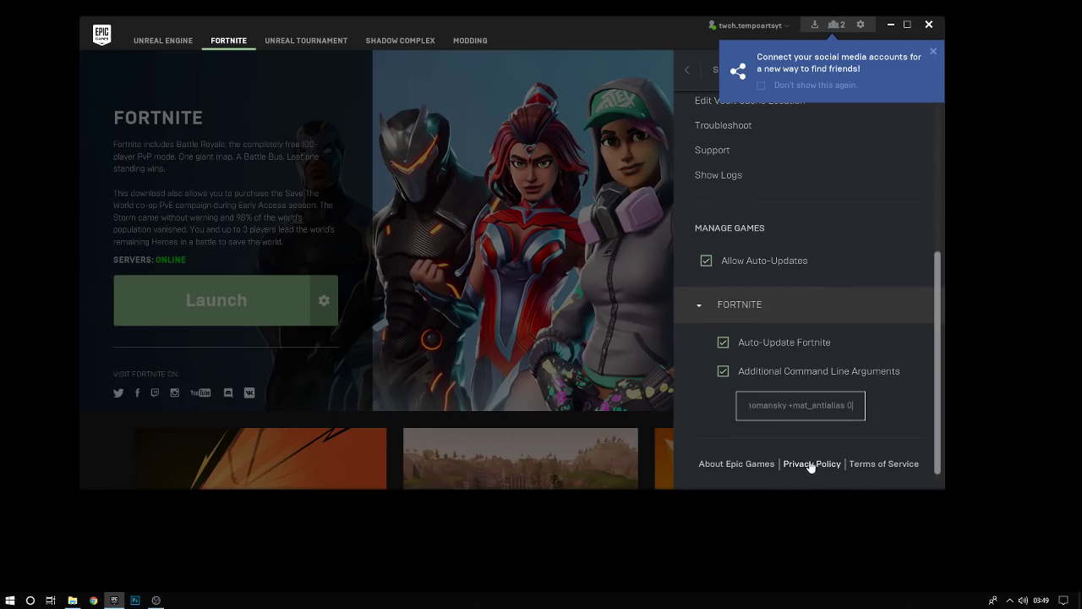
{"action": "left_click_drag", "start_coordinate": [854, 405], "coordinate": [706, 405]}
{"action": "key", "text": "ctrl+v"}
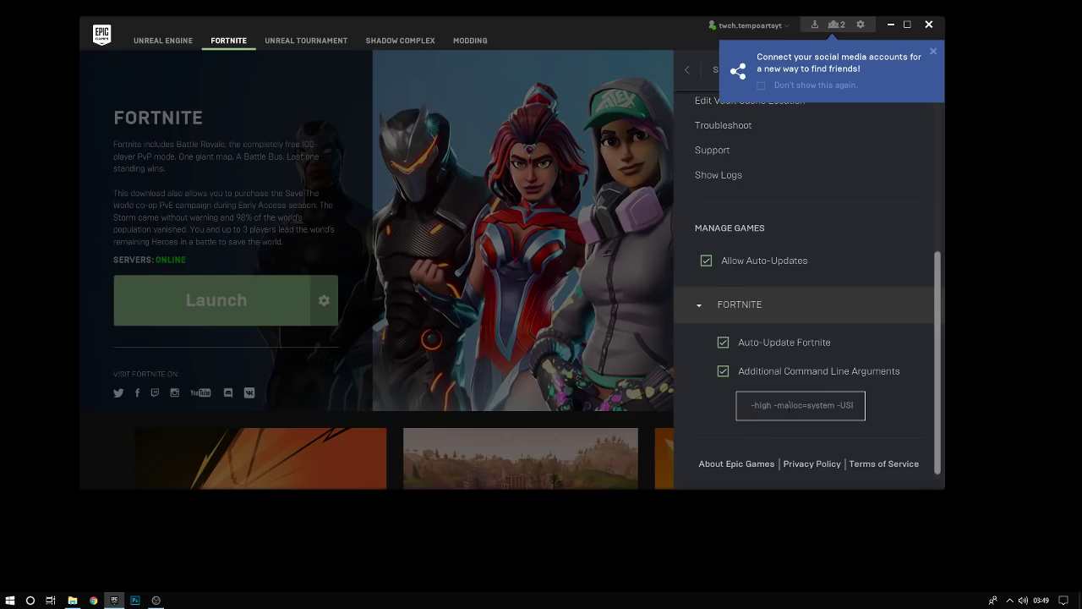
{"action": "scroll", "coordinate": [786, 405], "scroll_direction": "down", "scroll_amount": 1}
{"action": "scroll", "coordinate": [792, 391], "scroll_direction": "up", "scroll_amount": 5}
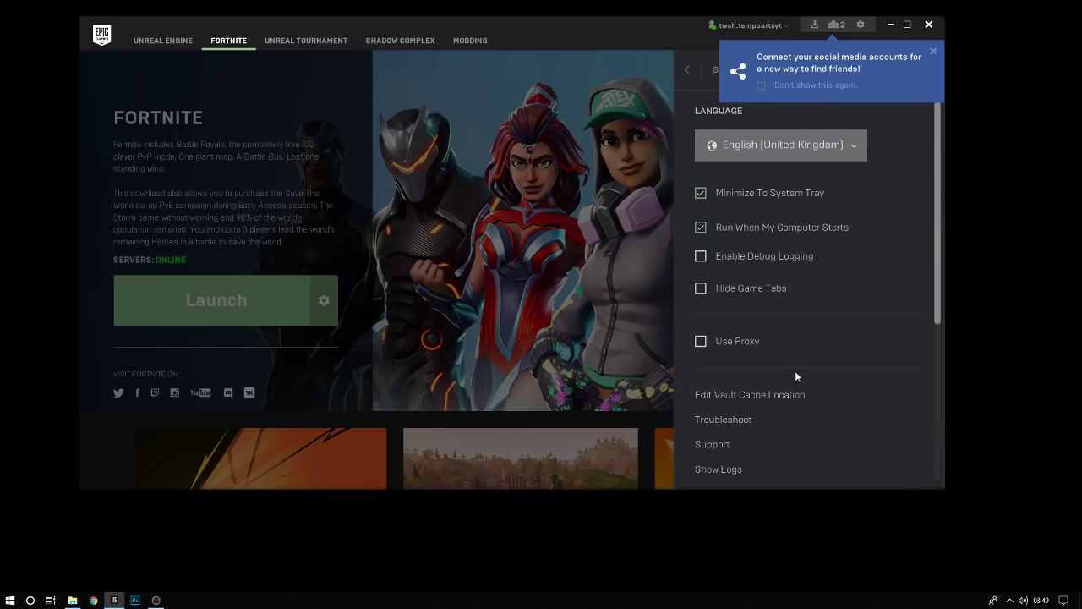
{"action": "scroll", "coordinate": [805, 365], "scroll_direction": "down", "scroll_amount": 3}
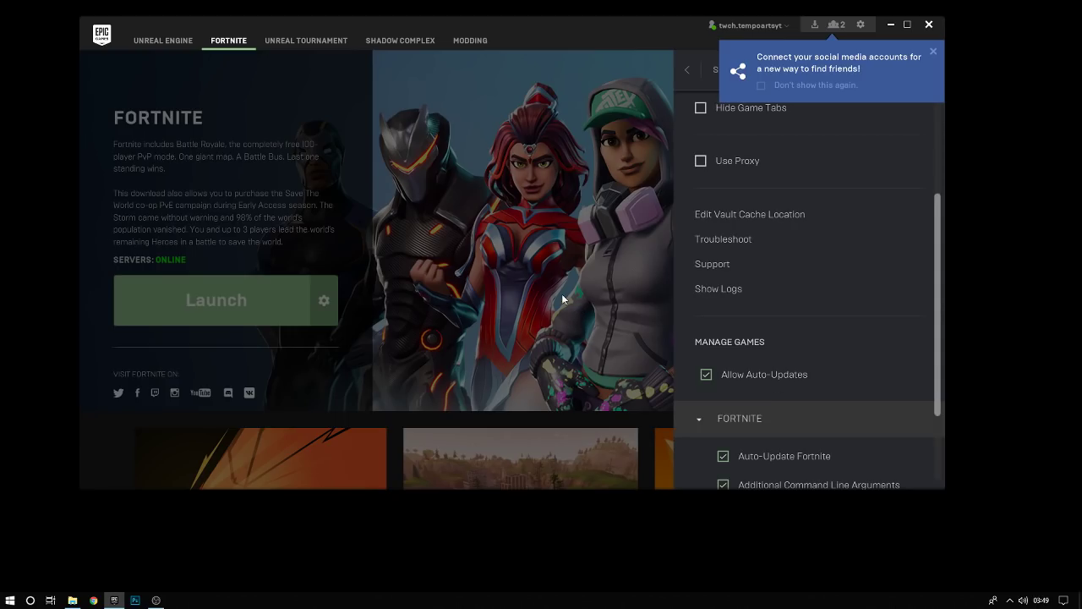
Dismiss the notification, check the arguments end with +mat_antialias 0, and close settings
{"action": "left_click", "coordinate": [935, 53]}
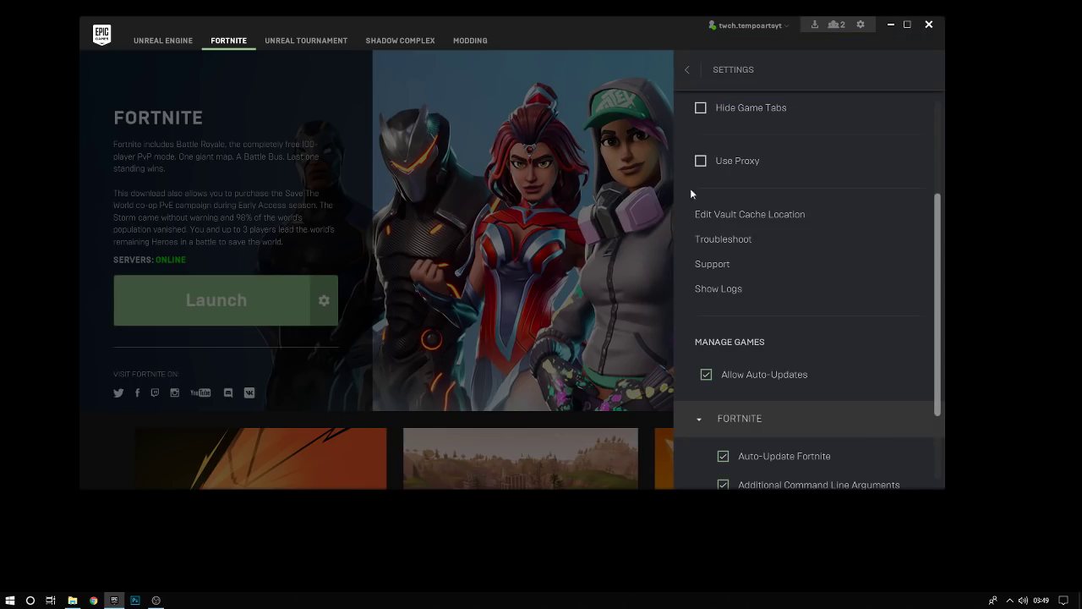
{"action": "scroll", "coordinate": [720, 330], "scroll_direction": "down", "scroll_amount": 2}
{"action": "scroll", "coordinate": [720, 329], "scroll_direction": "down", "scroll_amount": 1}
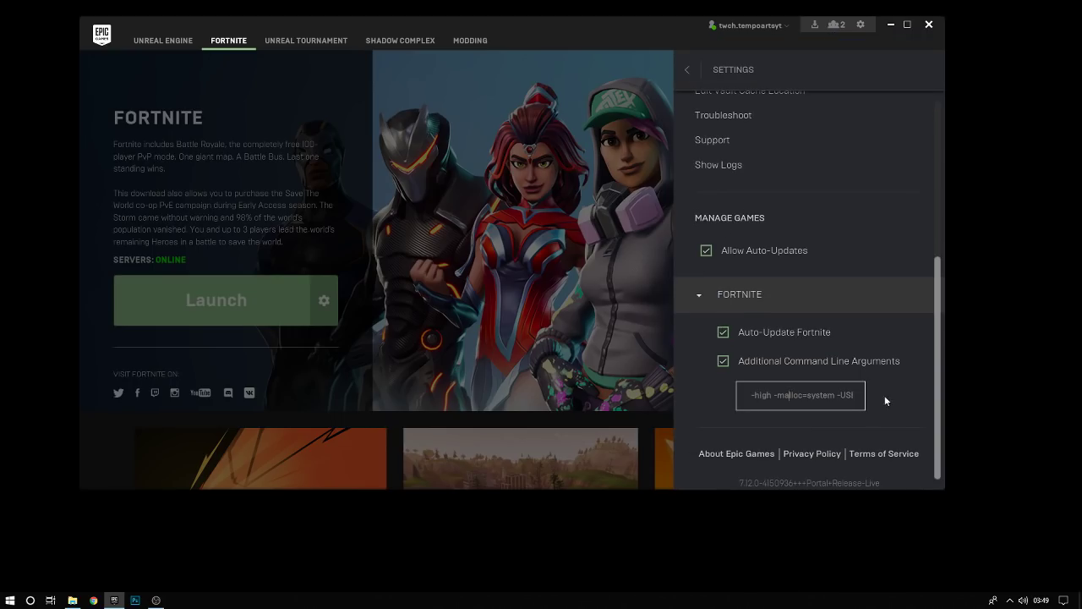
{"action": "left_click_drag", "start_coordinate": [848, 395], "coordinate": [928, 397]}
{"action": "left_click", "coordinate": [628, 269]}
{"action": "left_click", "coordinate": [555, 294]}
{"action": "right_click", "coordinate": [441, 598]}
{"action": "left_click", "coordinate": [494, 554]}
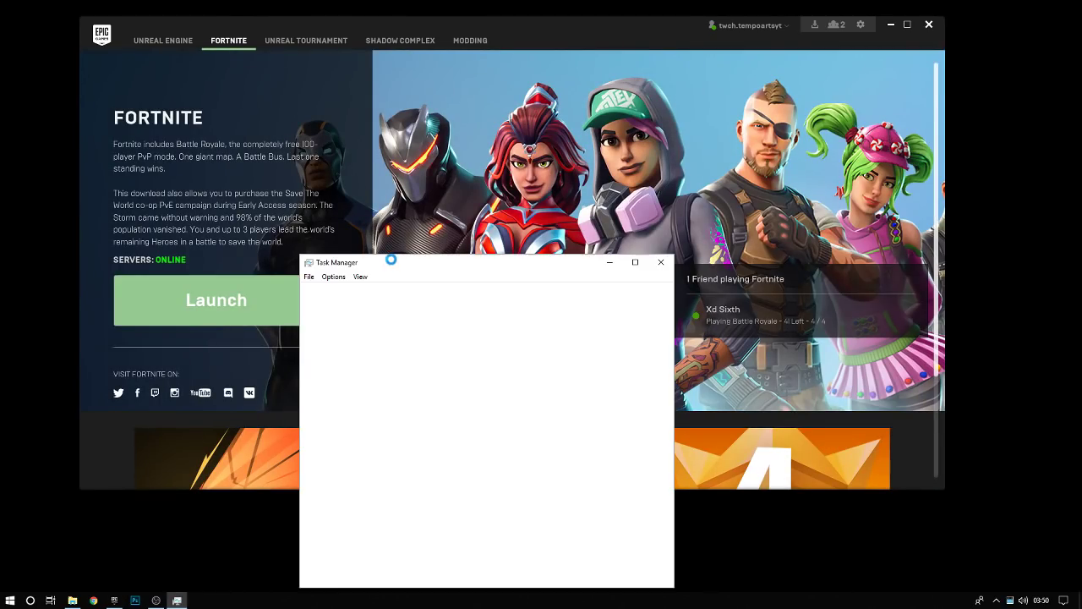
{"action": "left_click_drag", "start_coordinate": [375, 262], "coordinate": [349, 108]}
{"action": "left_click", "coordinate": [329, 207]}
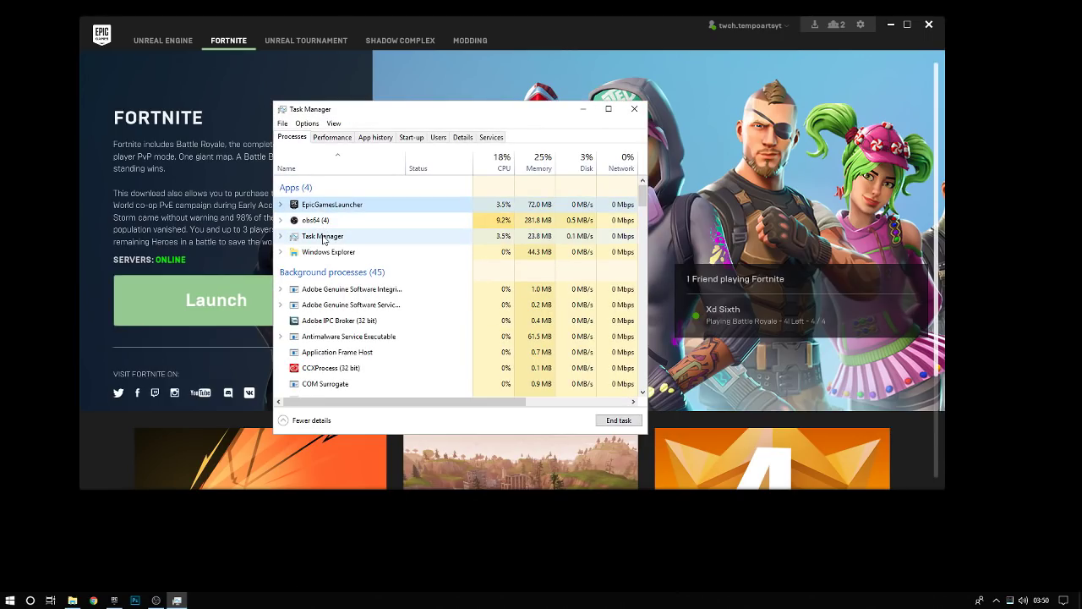
{"action": "left_click", "coordinate": [322, 242]}
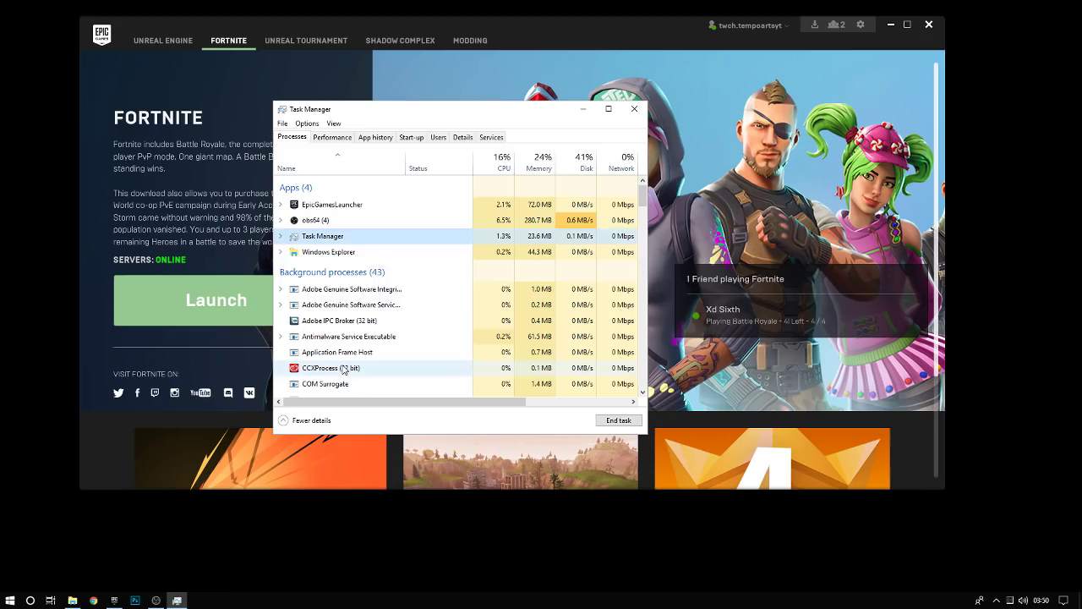
{"action": "left_click", "coordinate": [308, 368]}
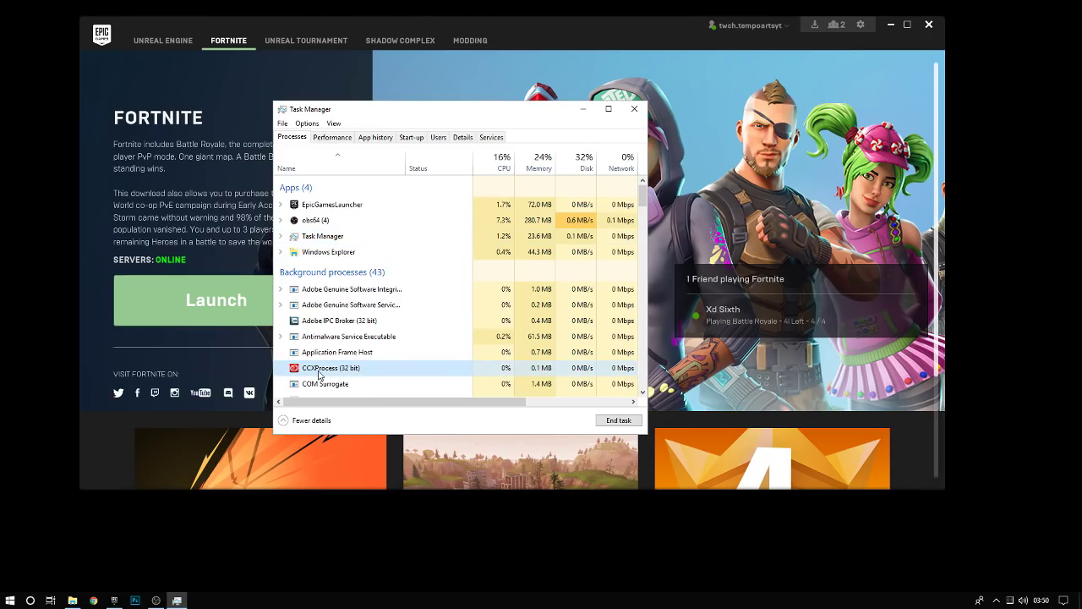
{"action": "right_click", "coordinate": [325, 369]}
{"action": "left_click", "coordinate": [369, 419]}
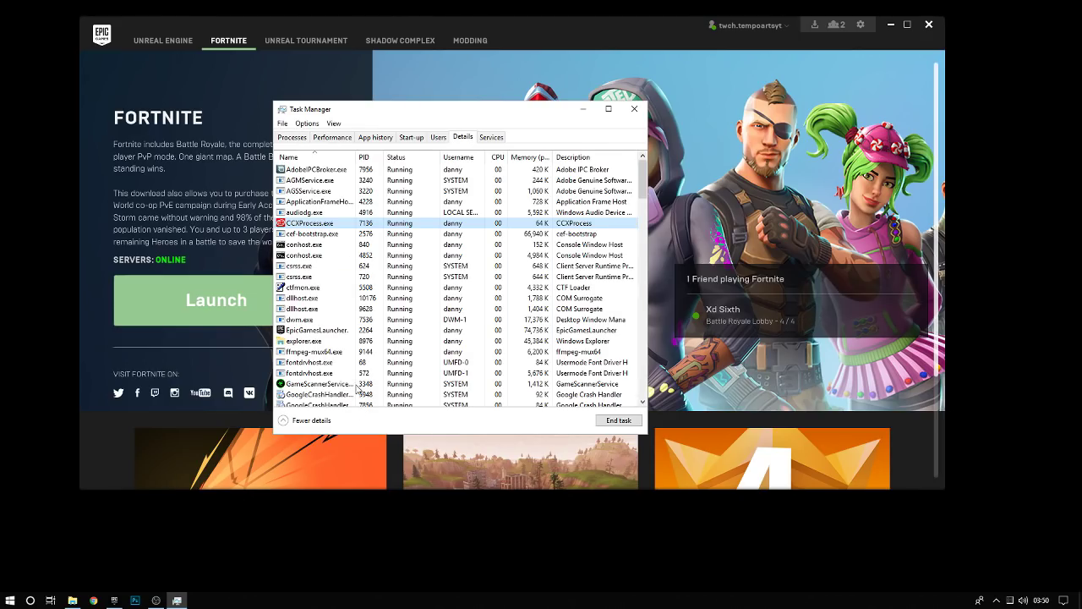
{"action": "right_click", "coordinate": [325, 225]}
{"action": "mouse_move", "coordinate": [358, 267]}
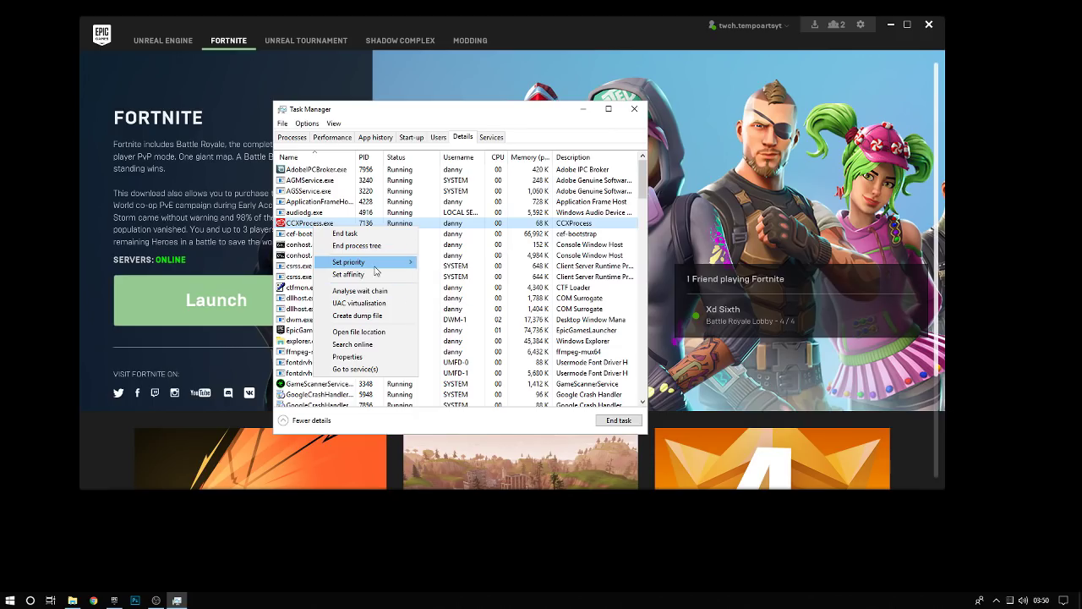
{"action": "left_click", "coordinate": [378, 242]}
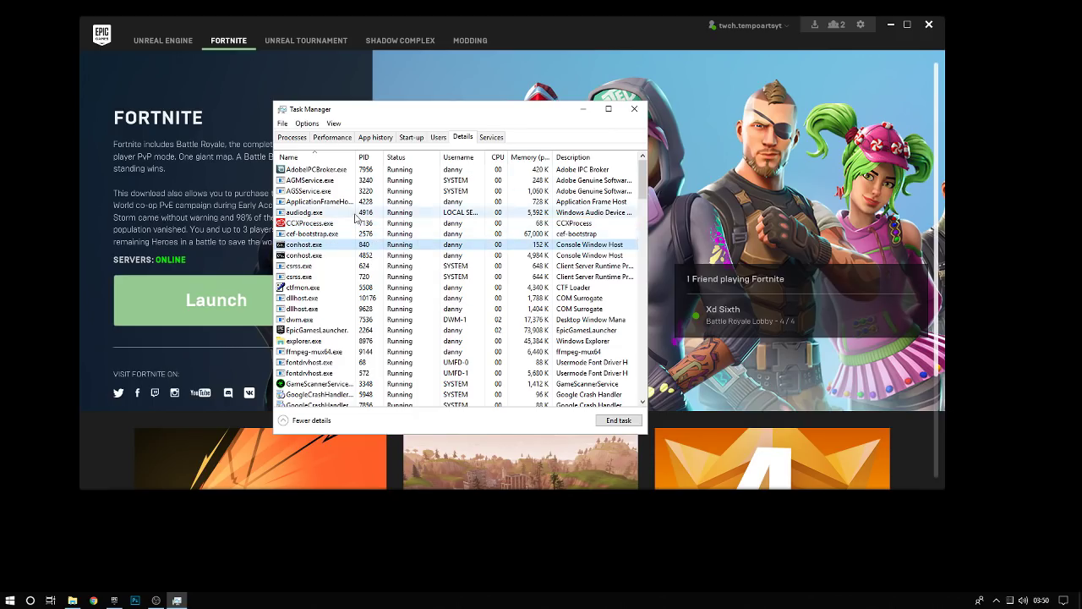
{"action": "left_click", "coordinate": [634, 108]}
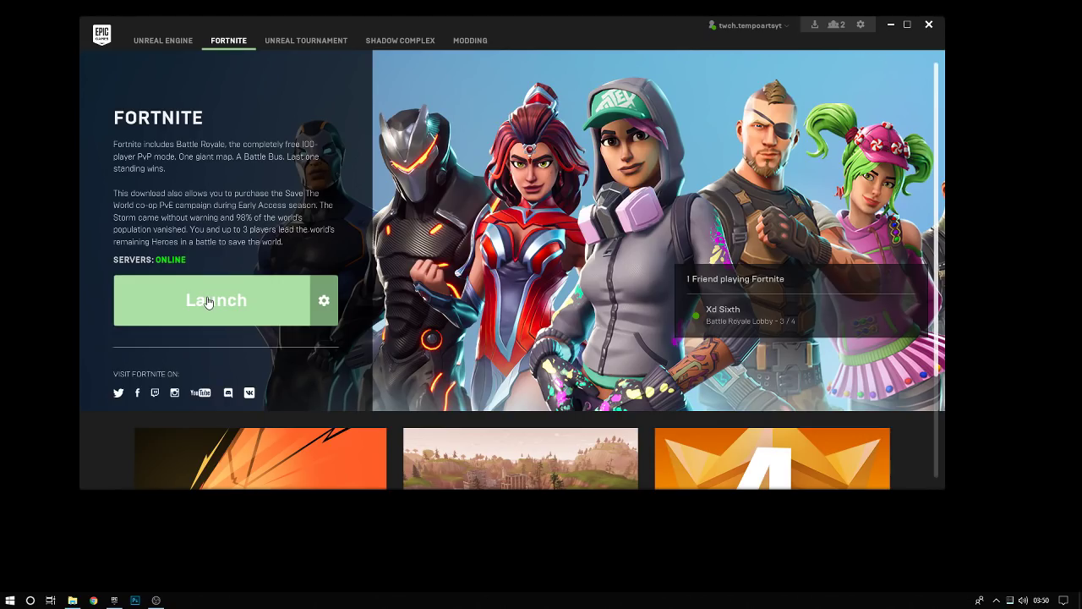
{"action": "left_click", "coordinate": [324, 300]}
{"action": "left_click", "coordinate": [251, 369]}
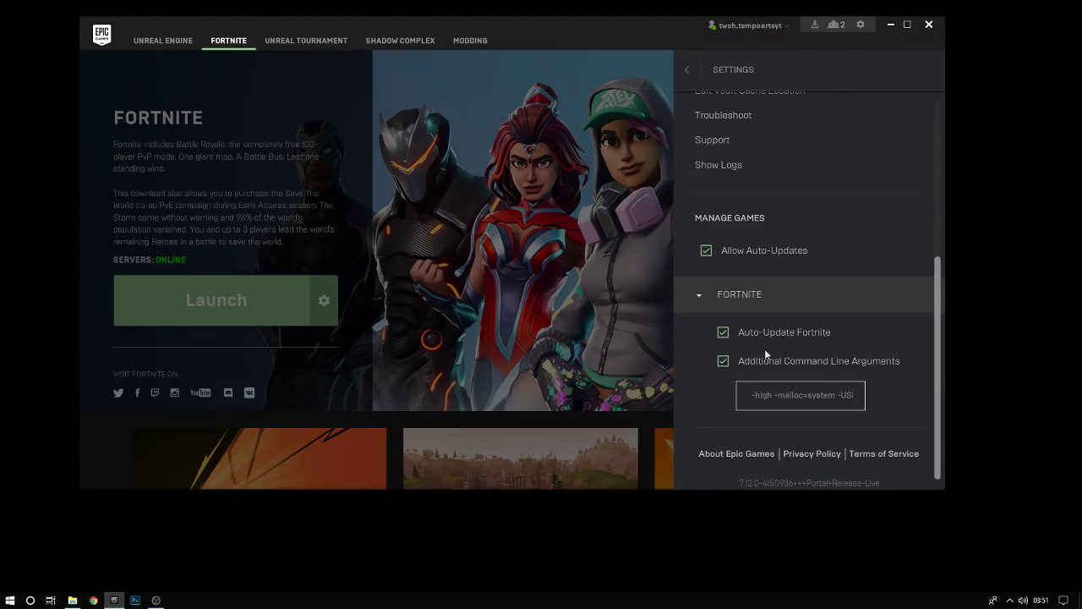
{"action": "left_click_drag", "start_coordinate": [751, 395], "coordinate": [908, 385]}
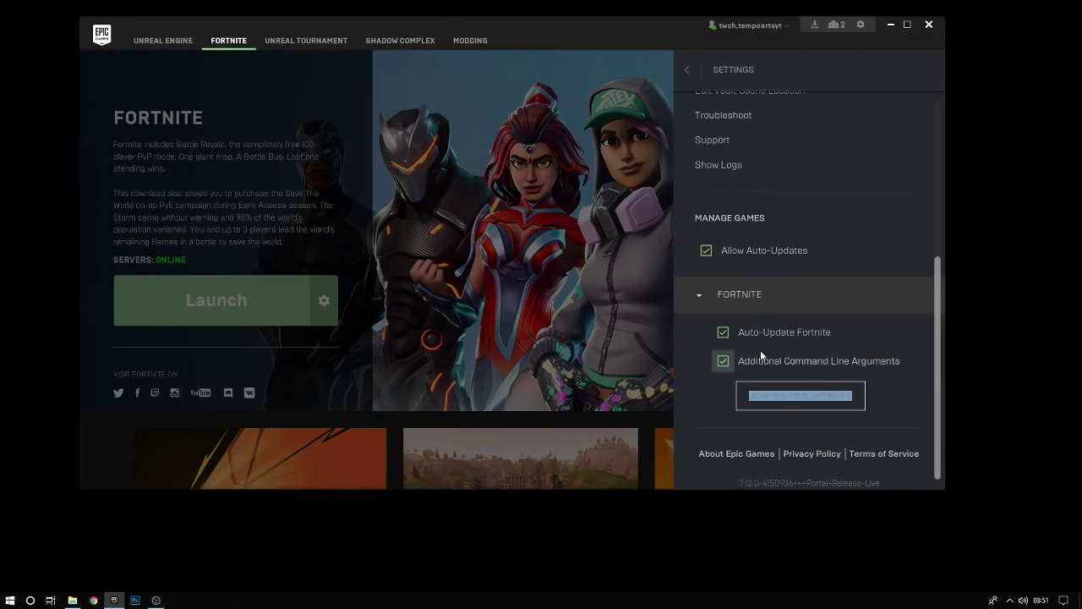
{"action": "left_click", "coordinate": [571, 370]}
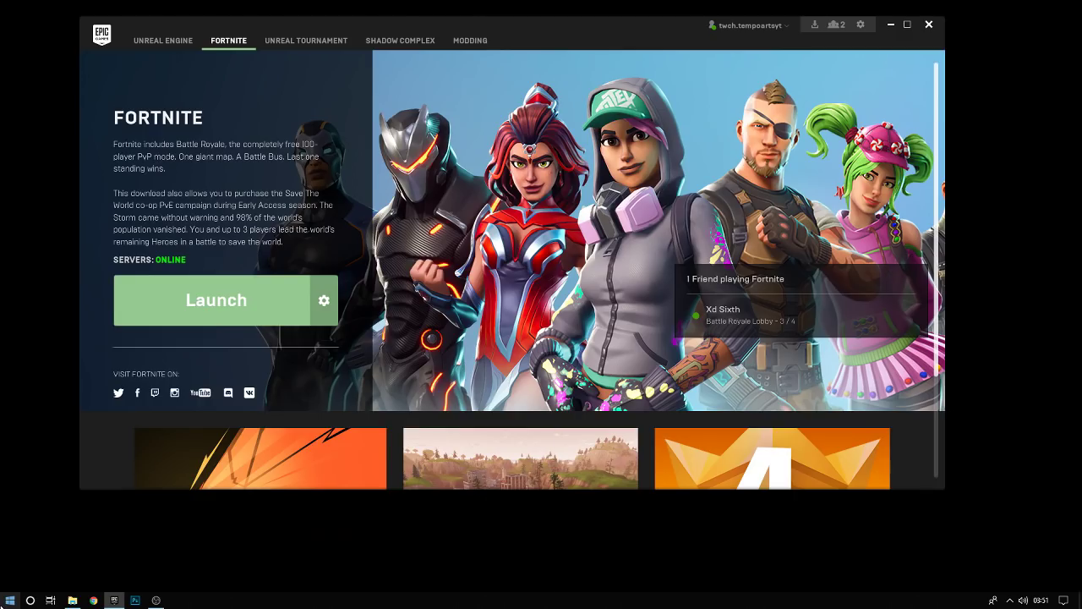
Search 'windows def' from Start and open Windows Defender settings, repositioning the Settings window
{"action": "left_click", "coordinate": [9, 600]}
{"action": "type", "text": "wind"}
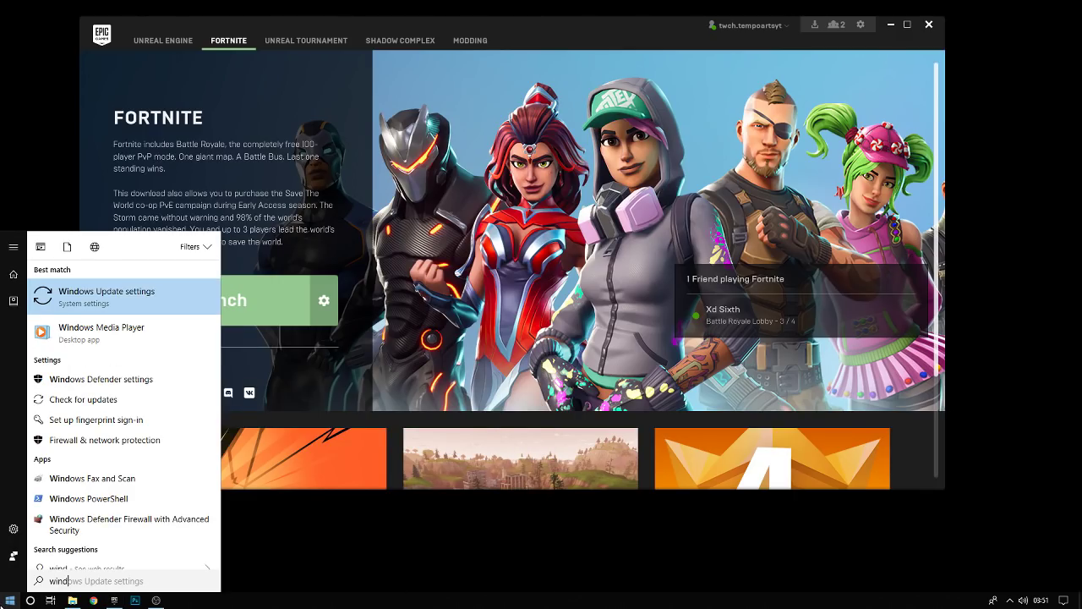
{"action": "type", "text": "ows def"}
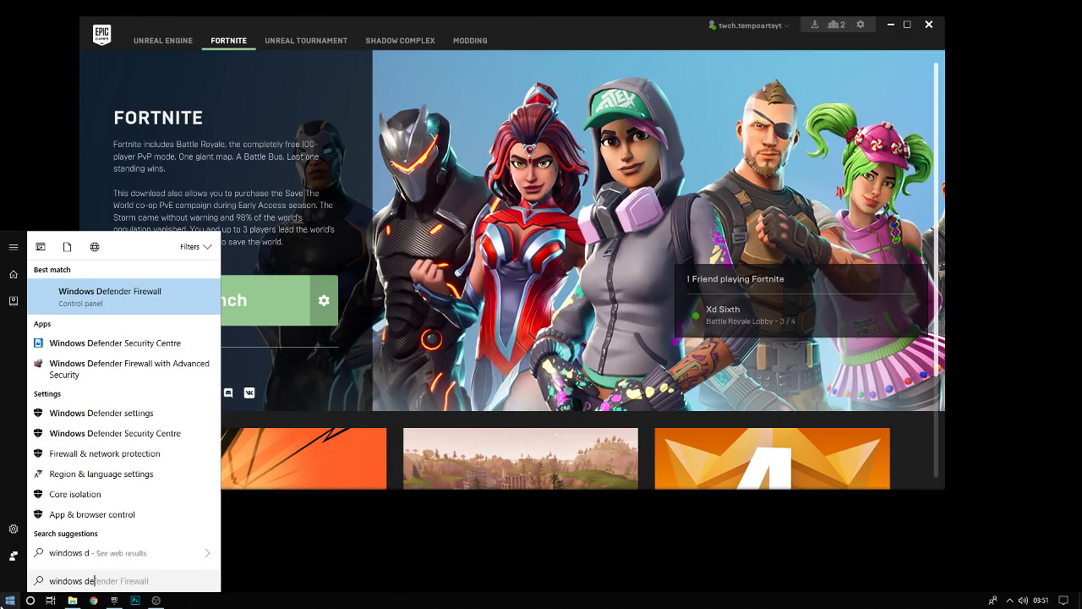
{"action": "left_click", "coordinate": [162, 279]}
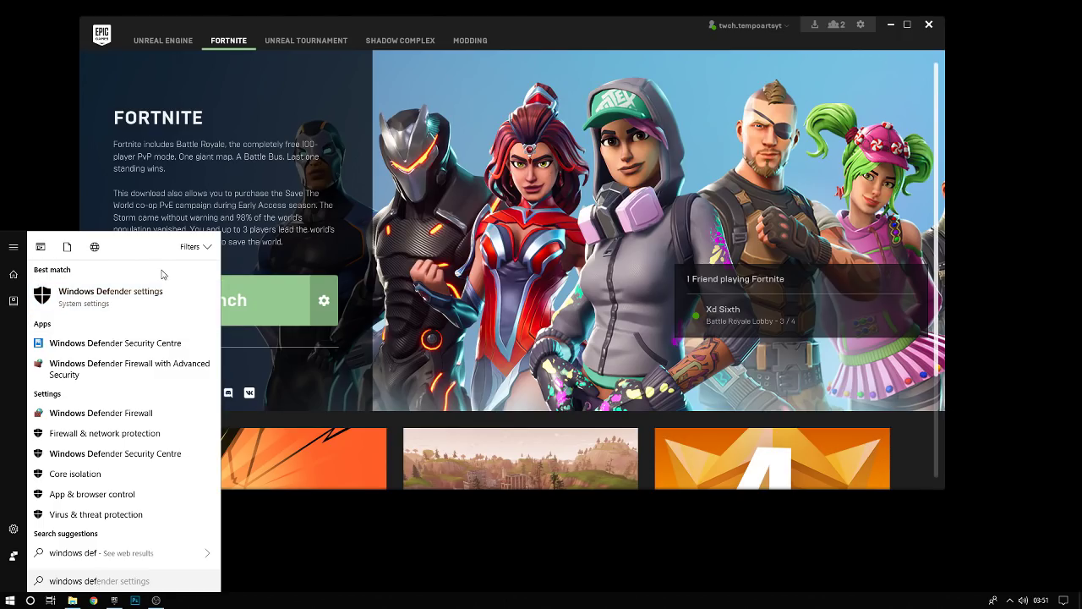
{"action": "left_click_drag", "start_coordinate": [330, 19], "coordinate": [344, 50]}
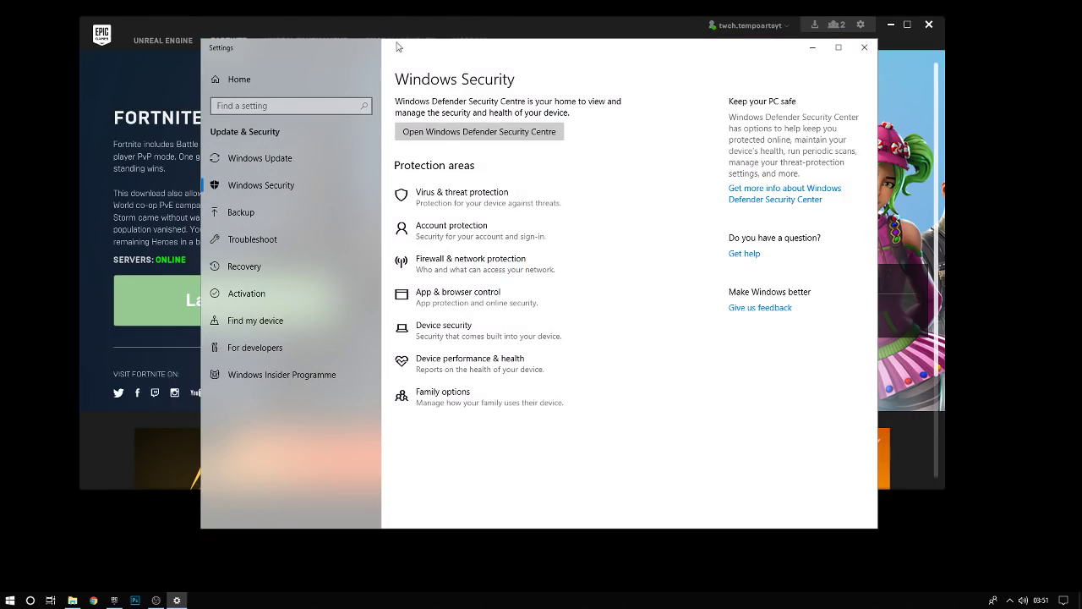
{"action": "left_click_drag", "start_coordinate": [427, 51], "coordinate": [375, 29]}
{"action": "left_click_drag", "start_coordinate": [459, 38], "coordinate": [492, 81]}
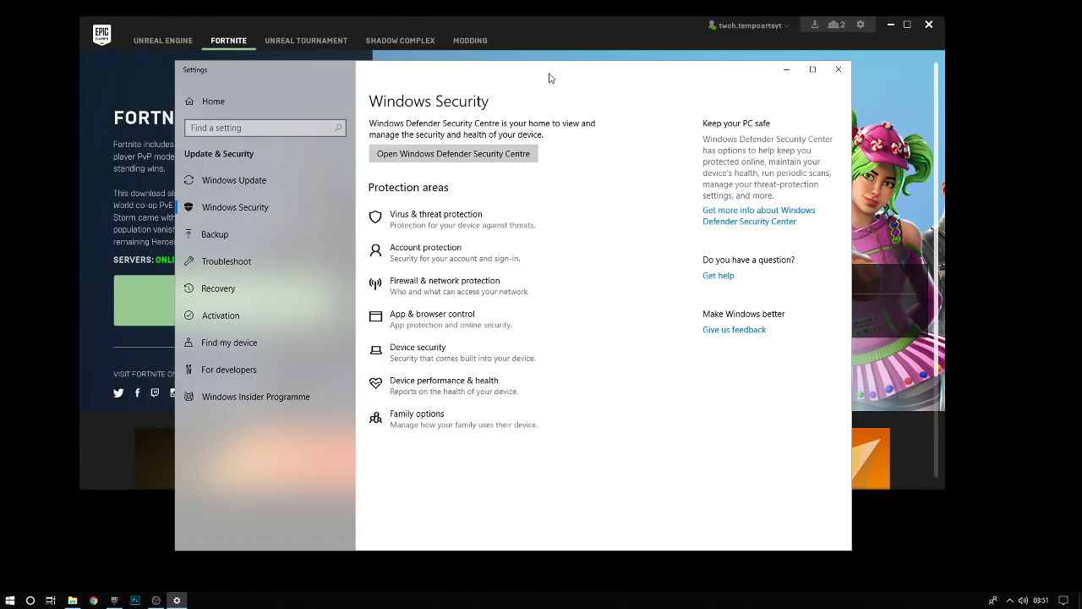
Move through Backup and Troubleshoot to reach Windows Update, which reports the device is up to date
{"action": "left_click_drag", "start_coordinate": [553, 80], "coordinate": [475, 64]}
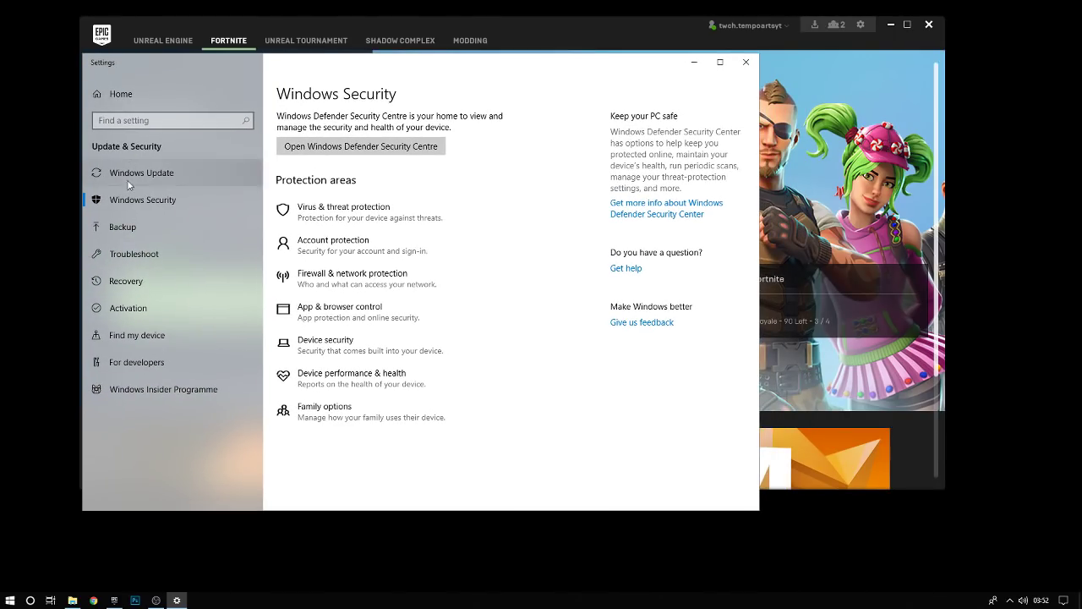
{"action": "left_click", "coordinate": [126, 228]}
{"action": "left_click", "coordinate": [129, 255]}
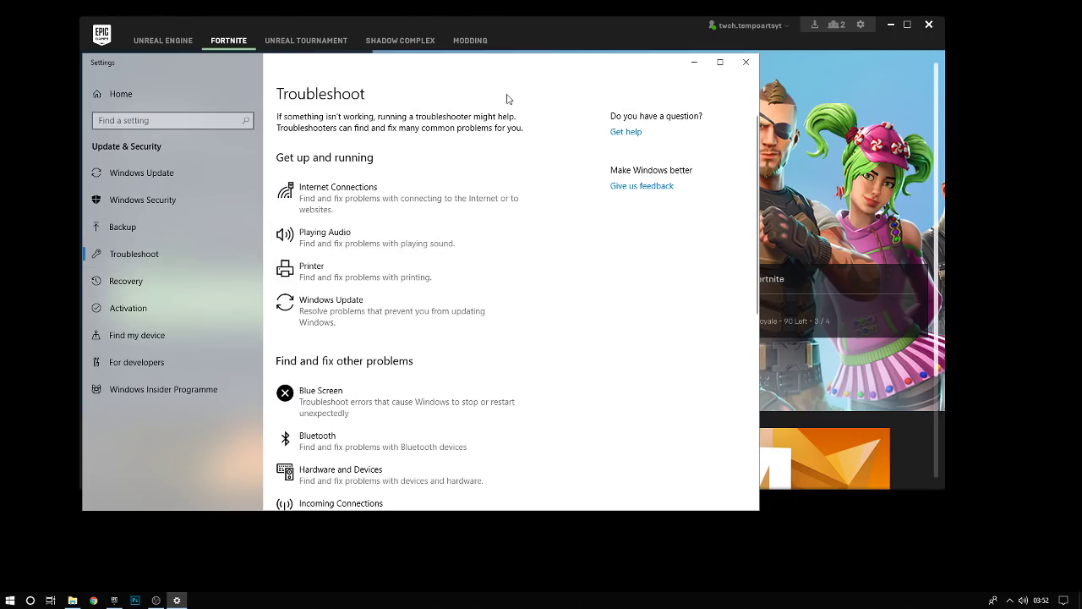
{"action": "left_click_drag", "start_coordinate": [489, 74], "coordinate": [511, 97]}
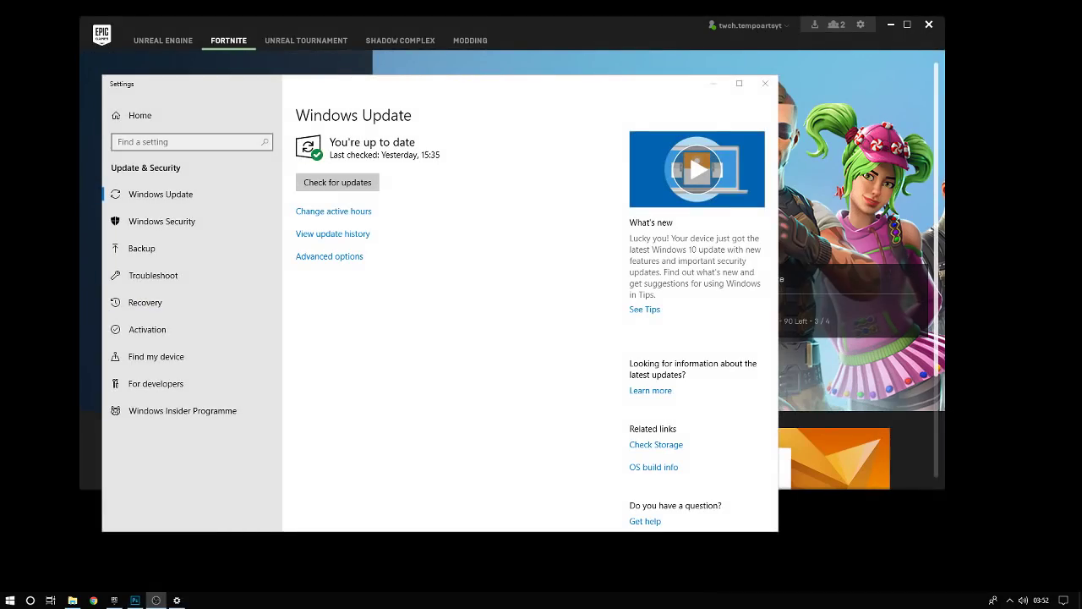